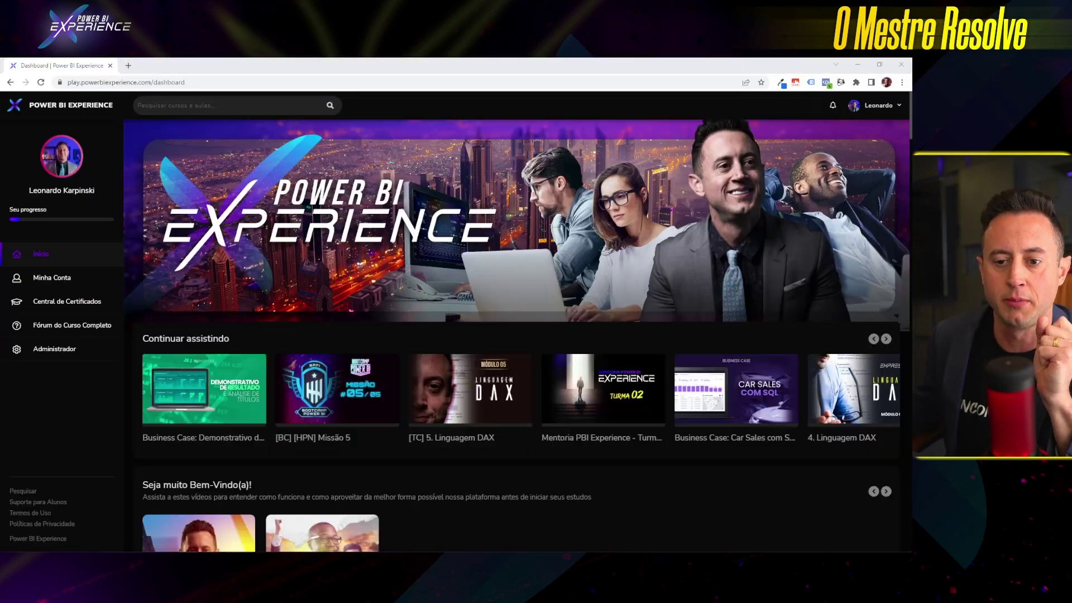
# Step: Search the course catalogue for 'dre', then return to the Dashboard Financeiro report
pyautogui.click(531, 420)
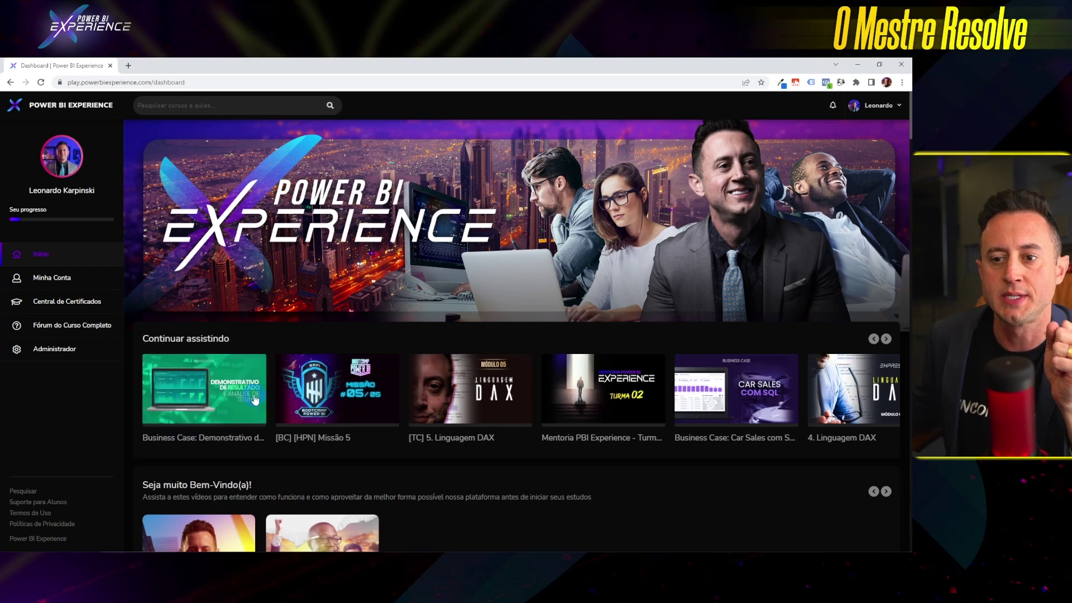
pyautogui.moveTo(204, 397)
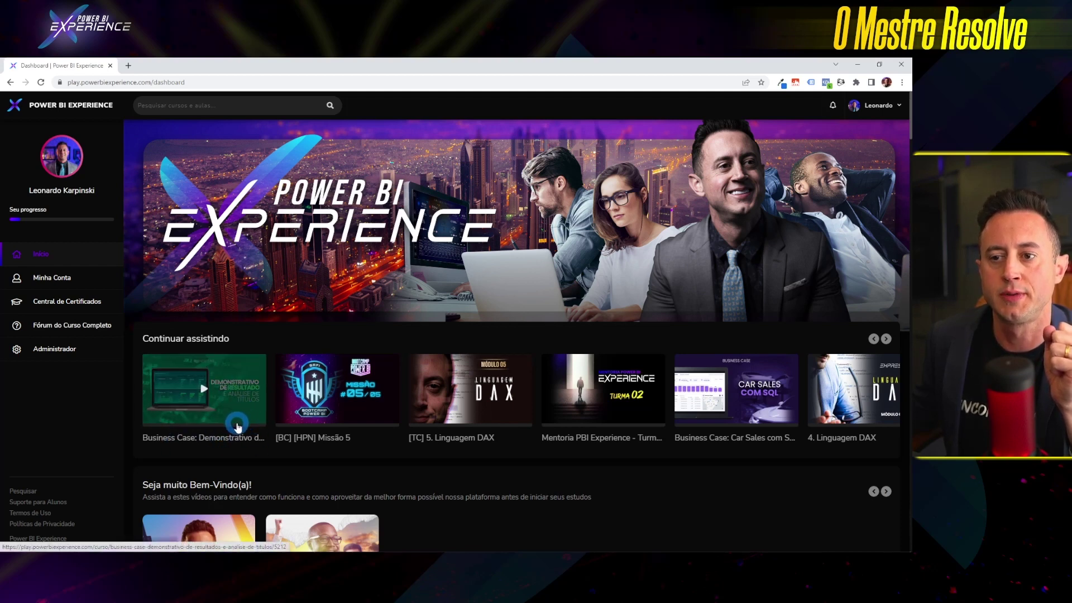
pyautogui.click(202, 106)
pyautogui.write('dre')
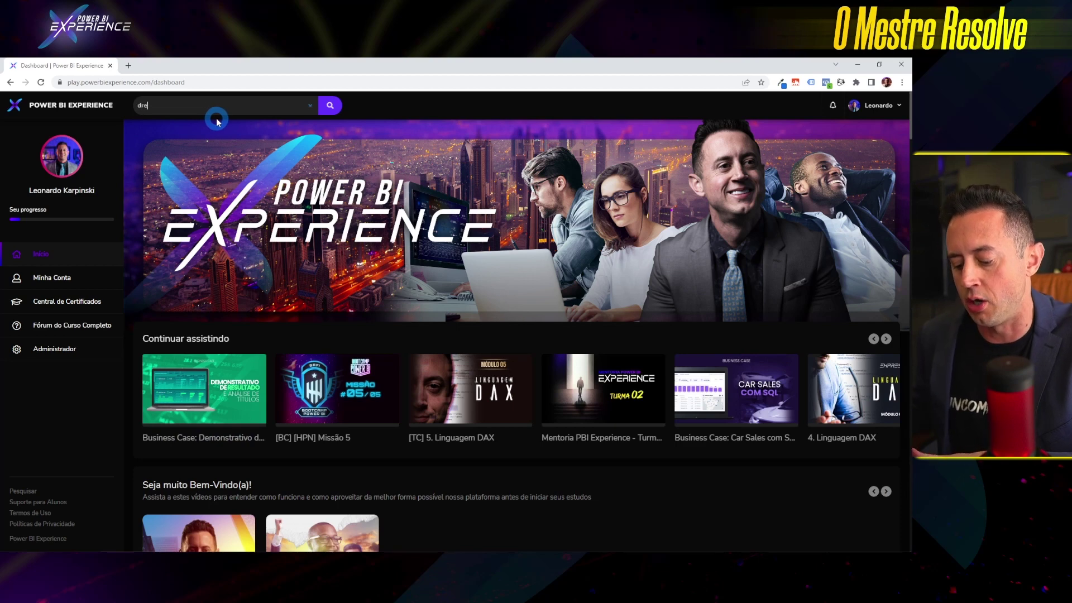
pyautogui.press('Return')
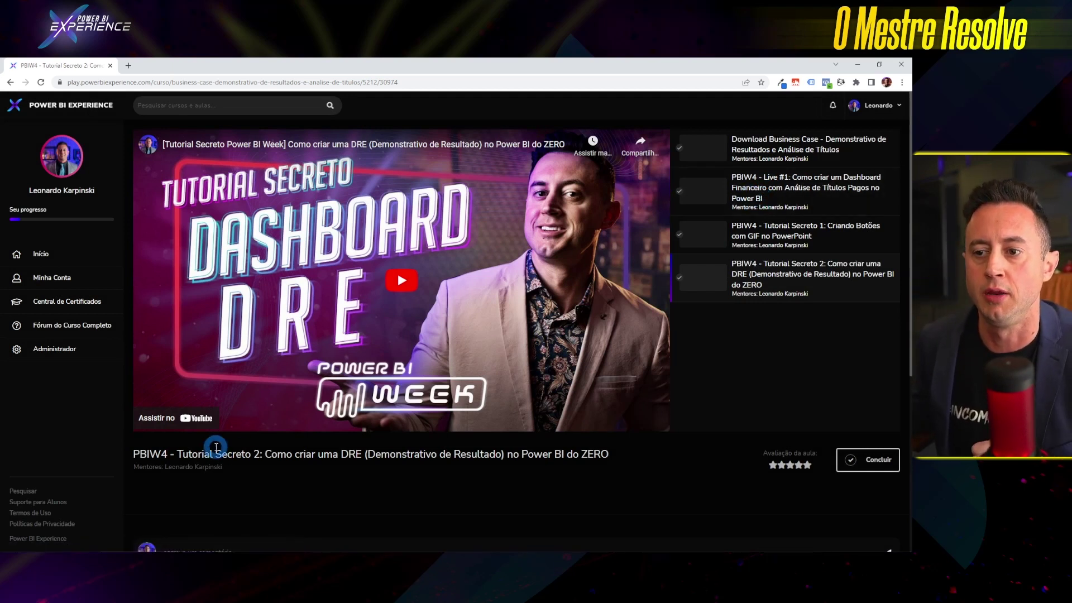
pyautogui.click(215, 522)
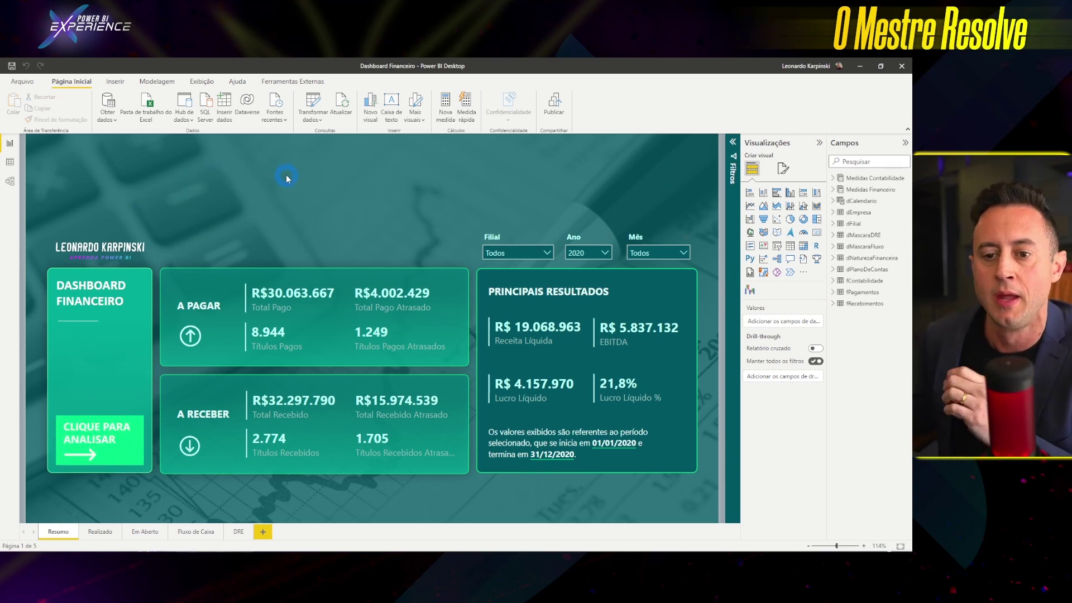
# Step: Show the model diagram and mark the fRecebimentos and fPagamentos tables with pen arrows
pyautogui.click(7, 181)
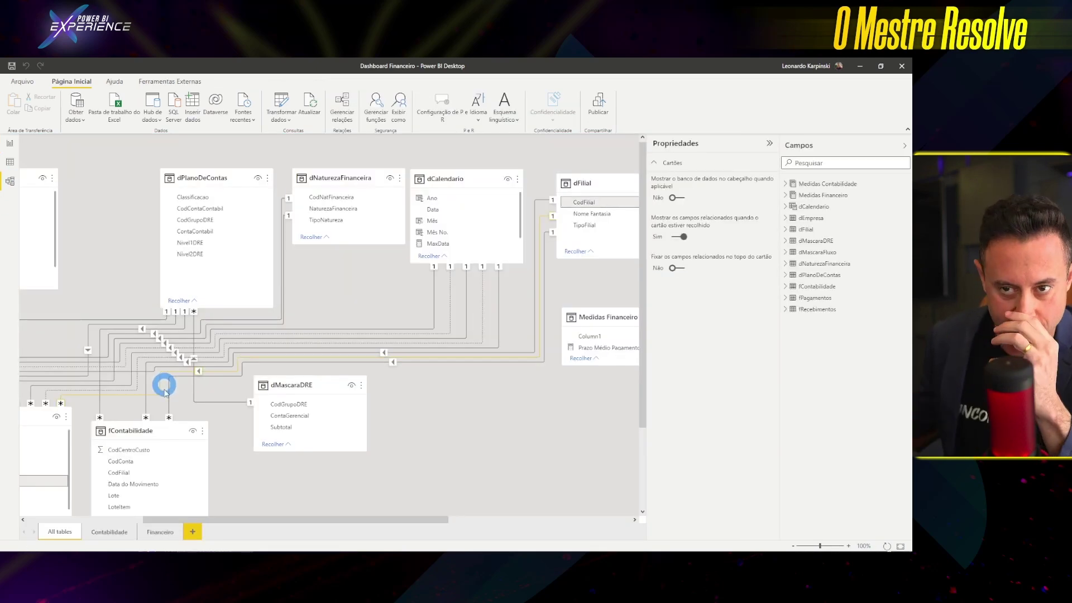
pyautogui.moveTo(242, 518); pyautogui.dragTo(91, 518)
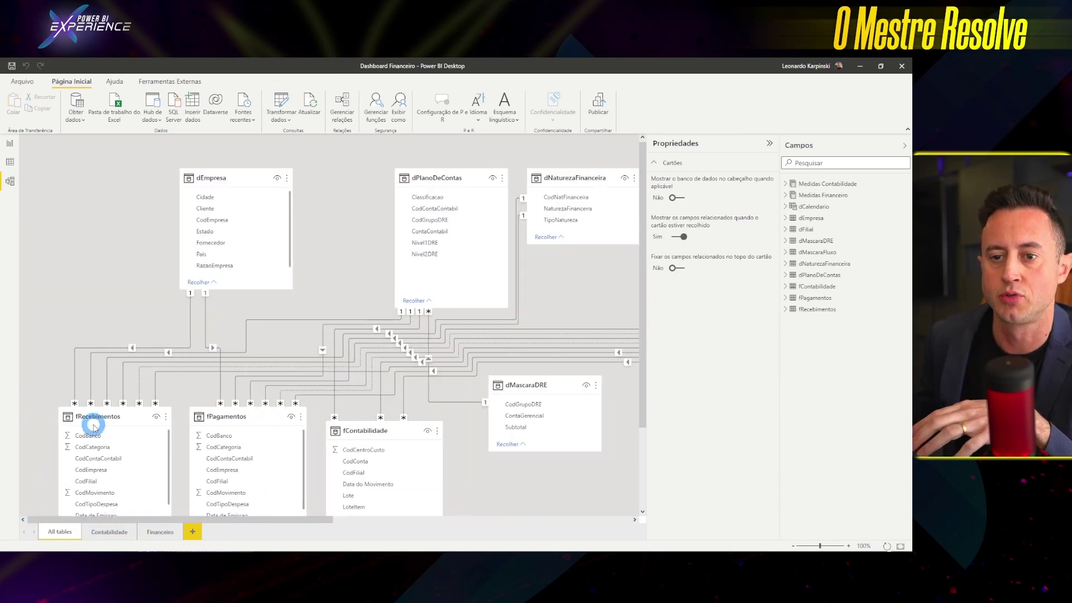
pyautogui.scroll(-3, 89, 402)
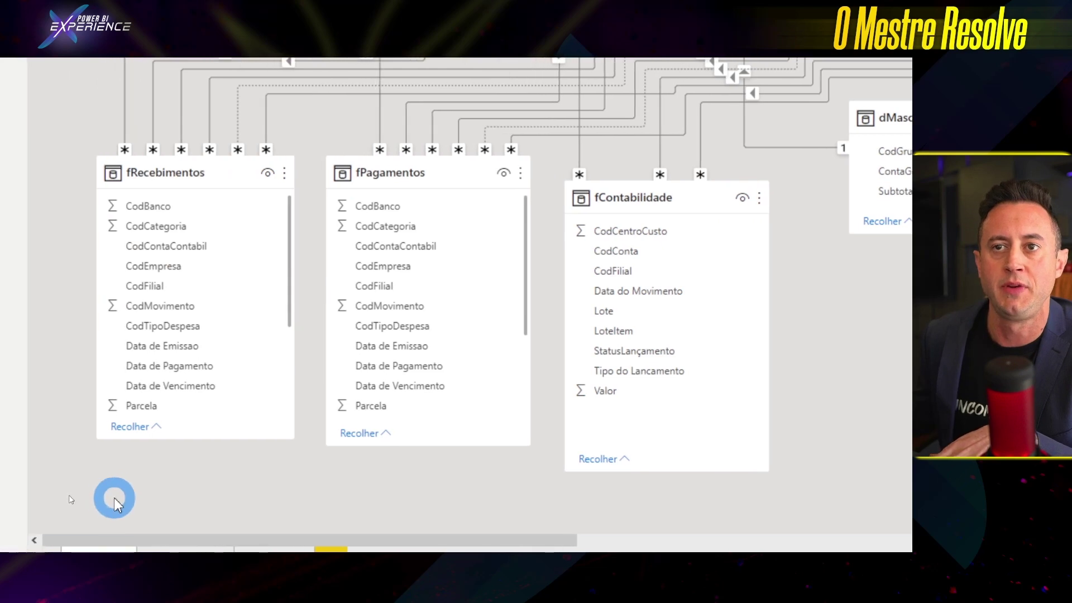
pyautogui.moveTo(311, 104); pyautogui.dragTo(218, 161)
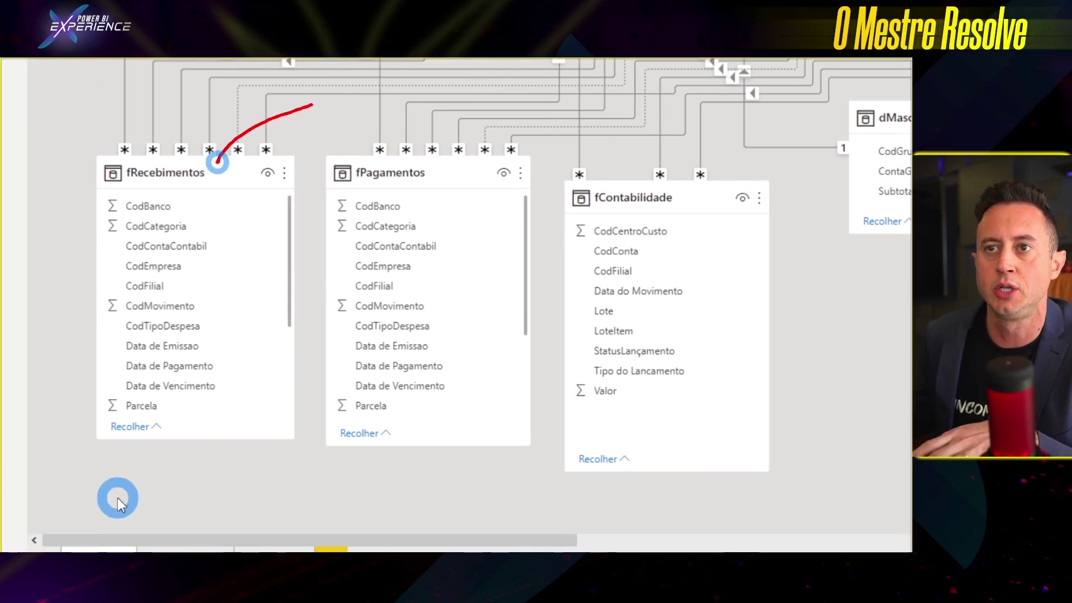
pyautogui.moveTo(440, 170); pyautogui.dragTo(449, 163)
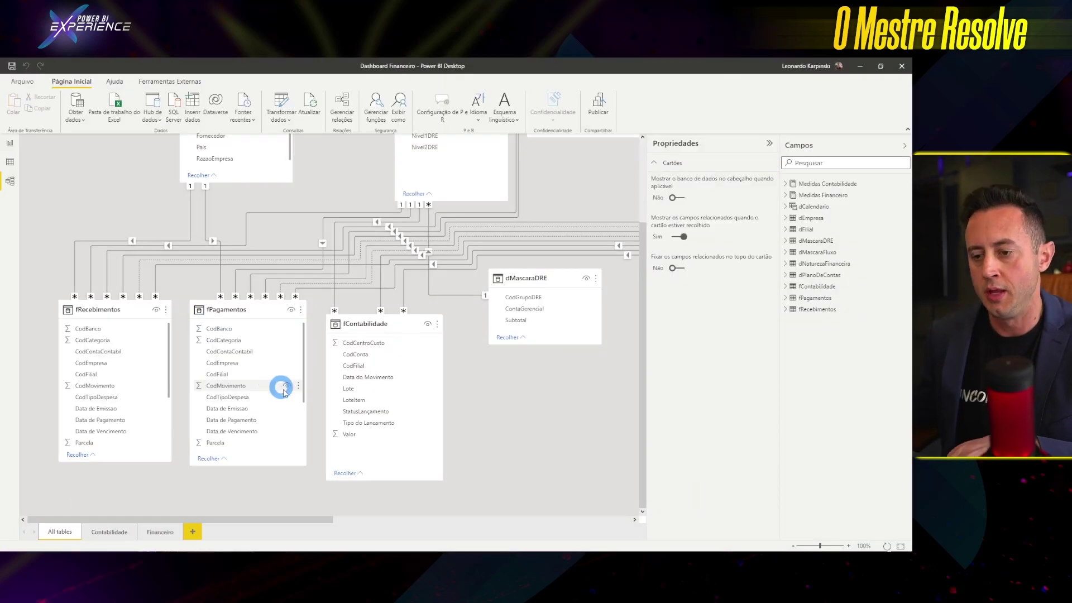
pyautogui.hotkey('ctrl', '2')
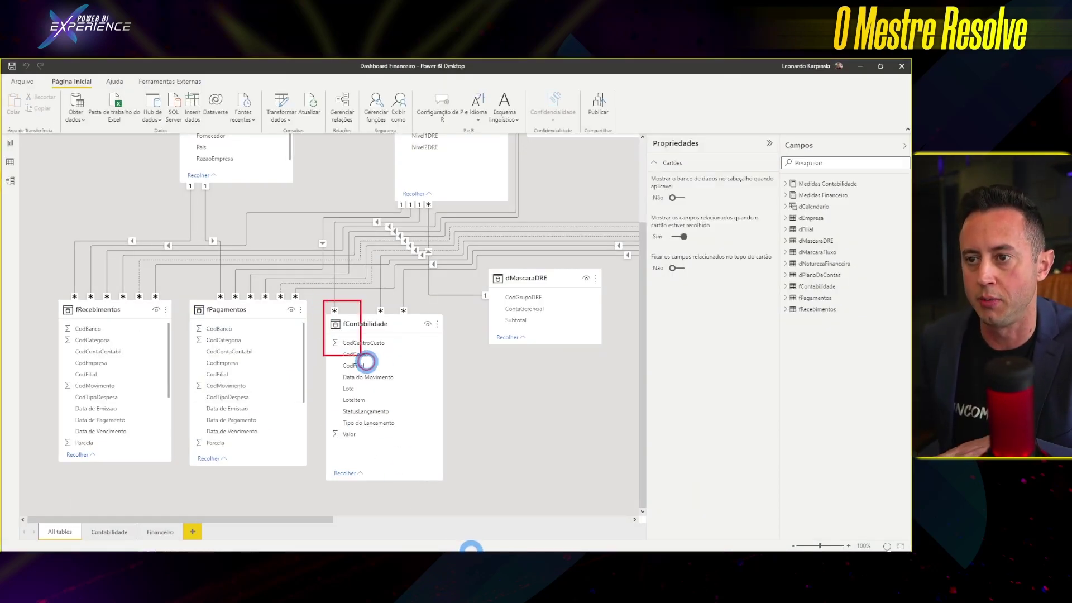
pyautogui.moveTo(366, 363)
pyautogui.mouseDown()
pyautogui.moveTo(450, 489)
pyautogui.moveTo(462, 378)
pyautogui.mouseUp()
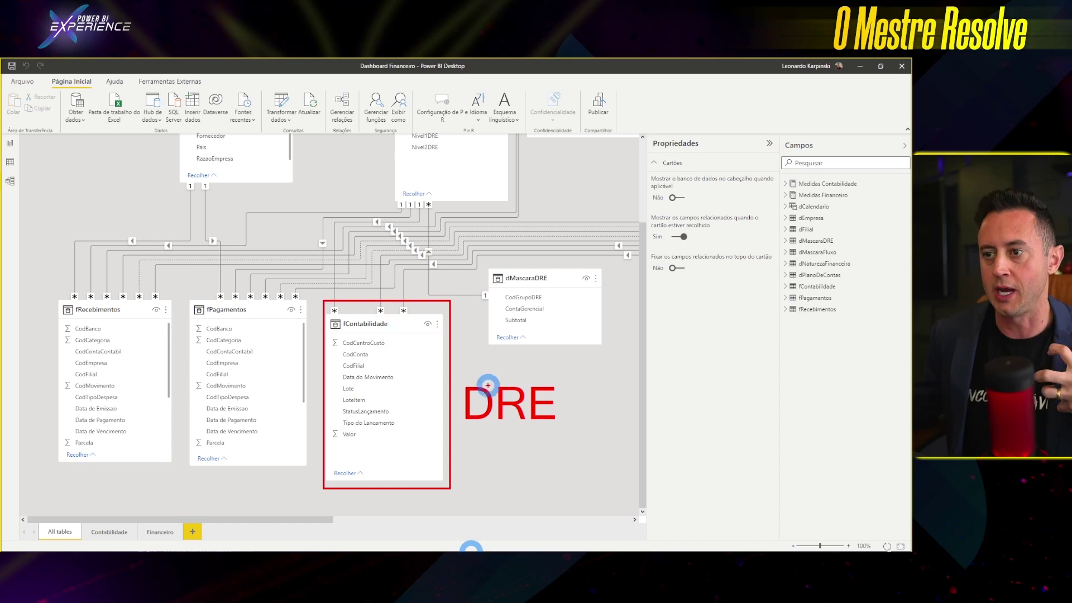
pyautogui.moveTo(561, 389); pyautogui.dragTo(438, 346)
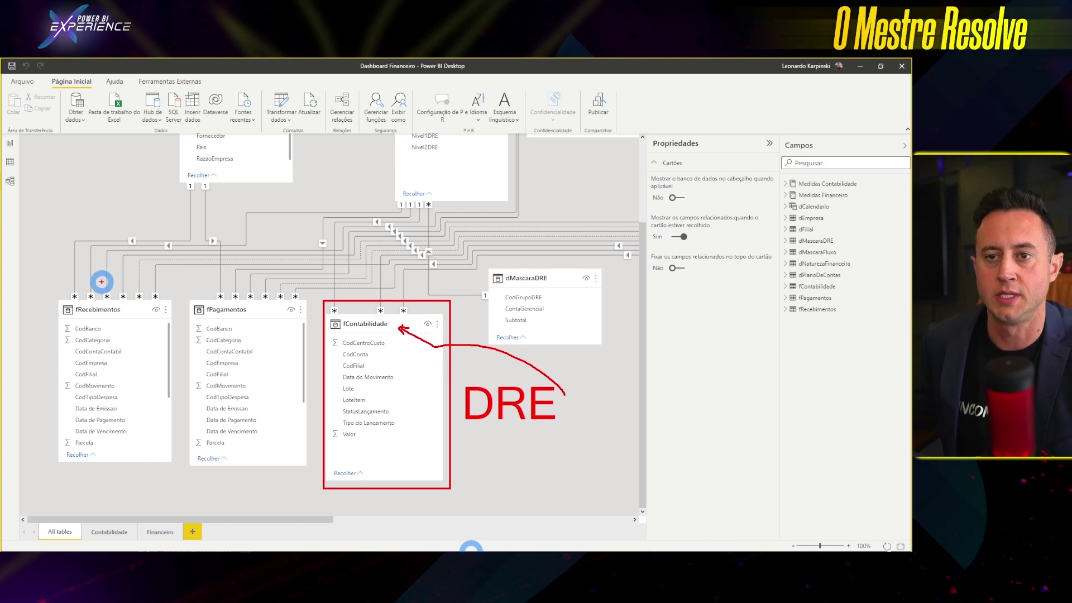
pyautogui.moveTo(73, 290); pyautogui.dragTo(313, 491)
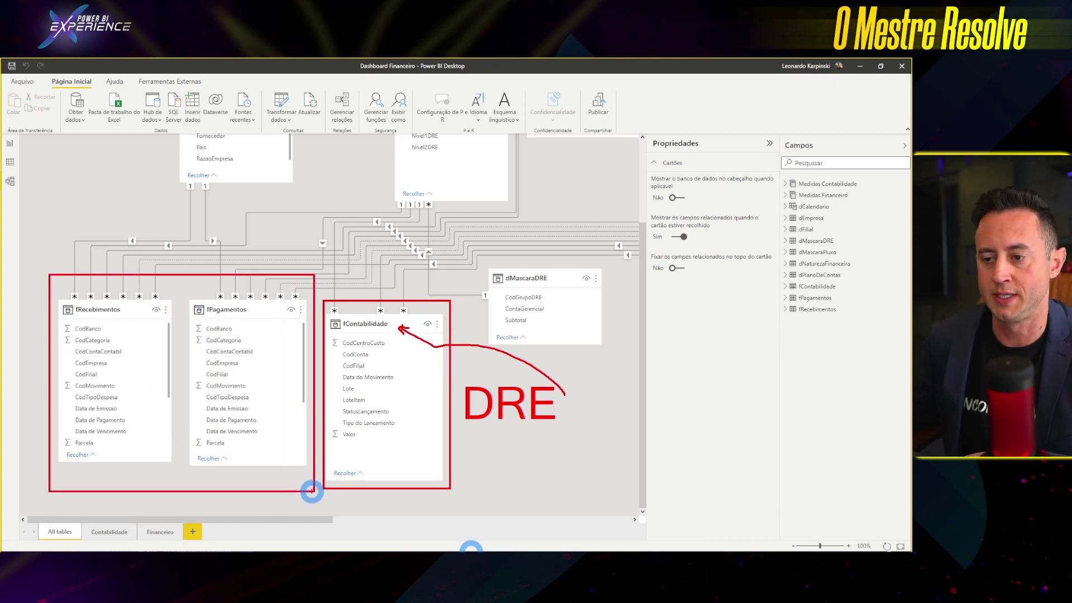
pyautogui.write('t')
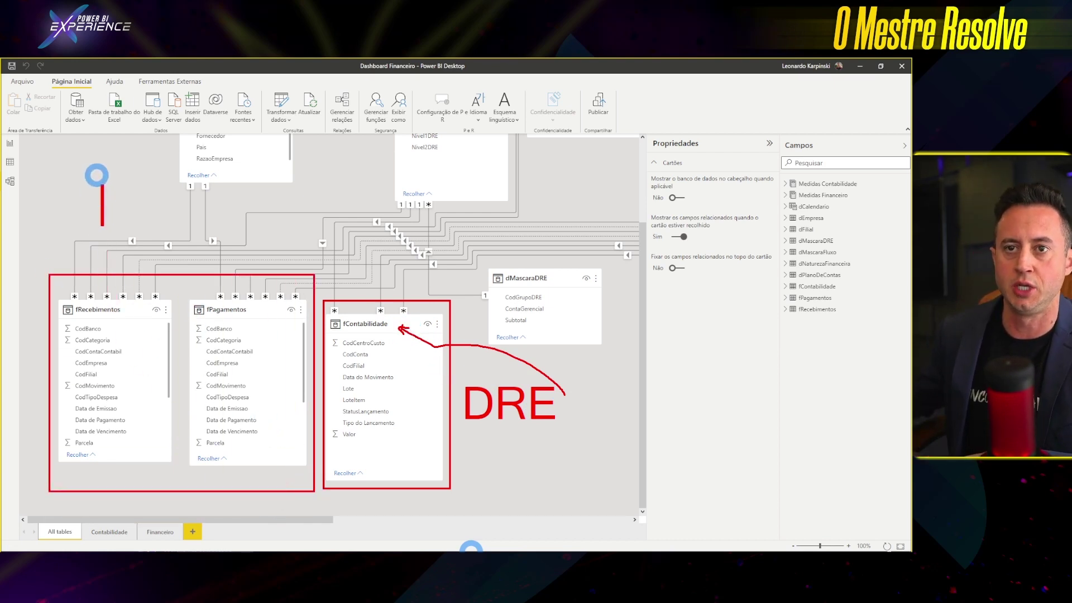
pyautogui.write('Reg')
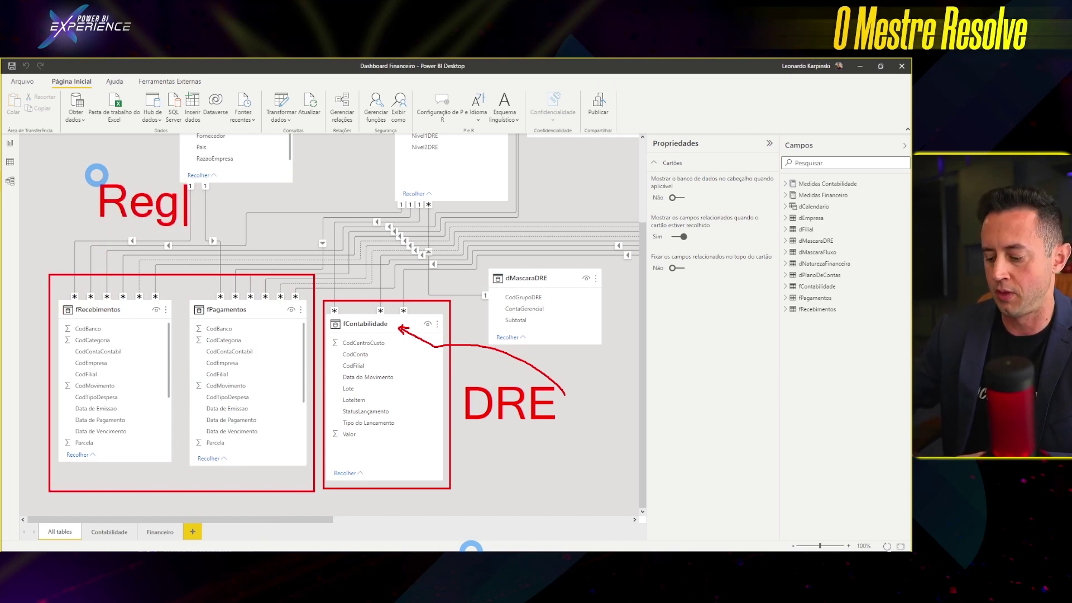
pyautogui.write('ime')
pyautogui.press('Return')
pyautogui.write('xa')
pyautogui.press('BackSpace')
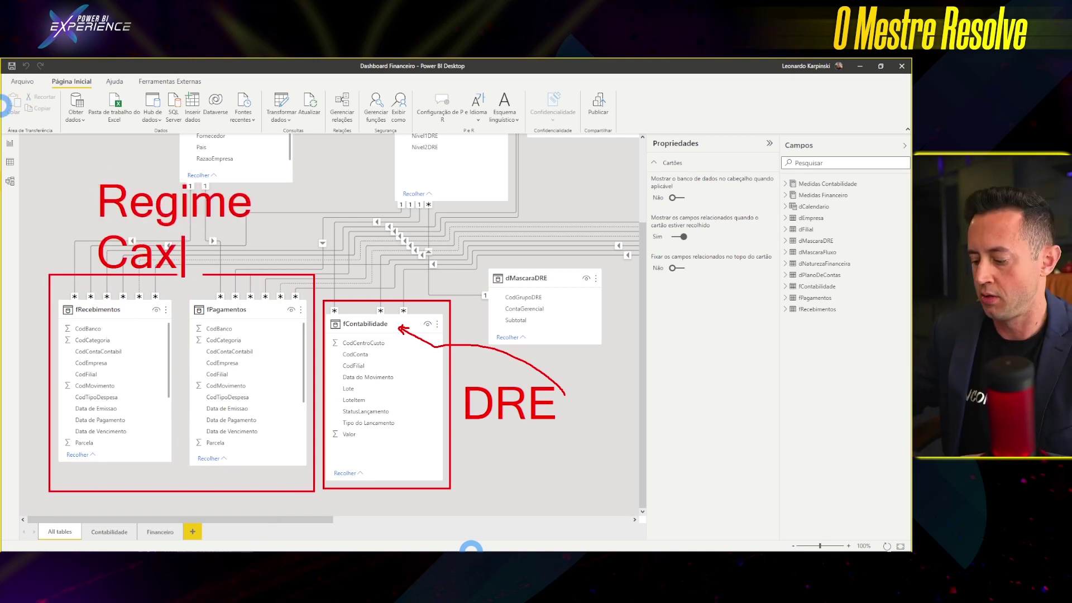
pyautogui.write('ixa')
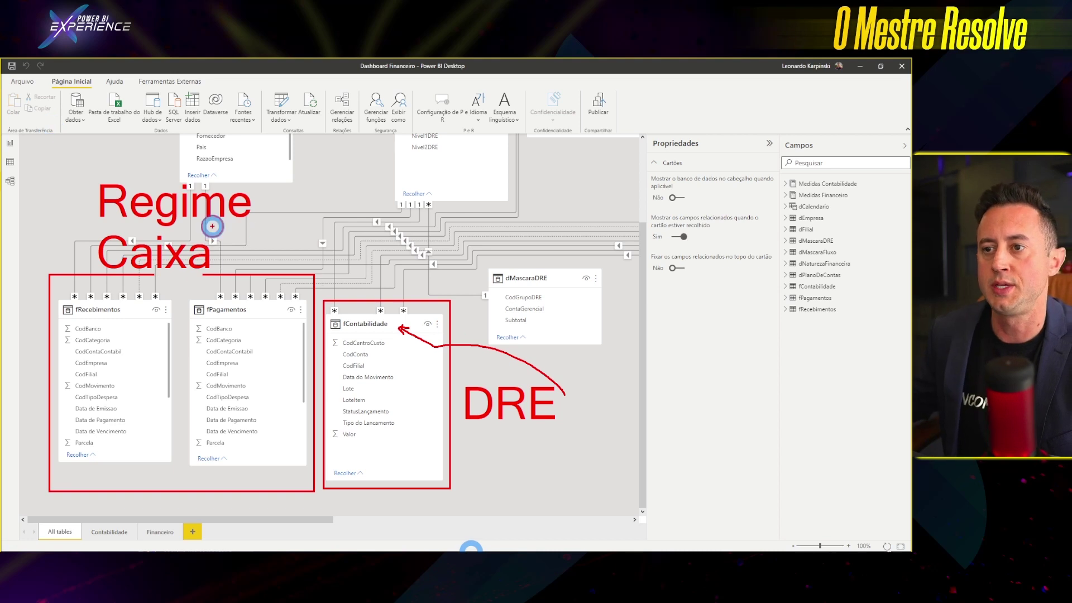
pyautogui.click(462, 427)
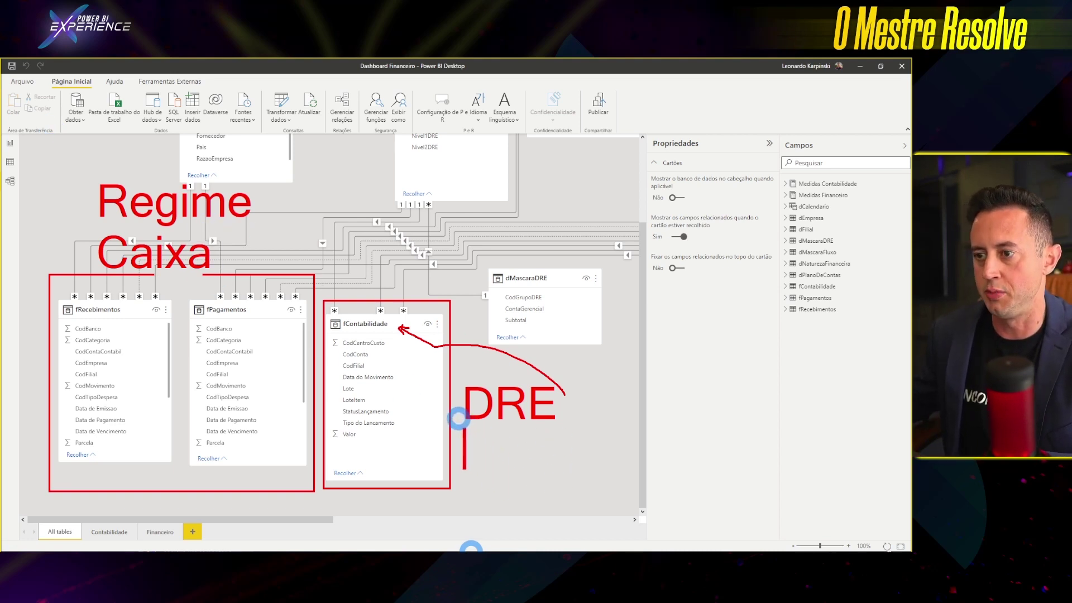
pyautogui.write('Regime')
pyautogui.press('Return')
pyautogui.write('C')
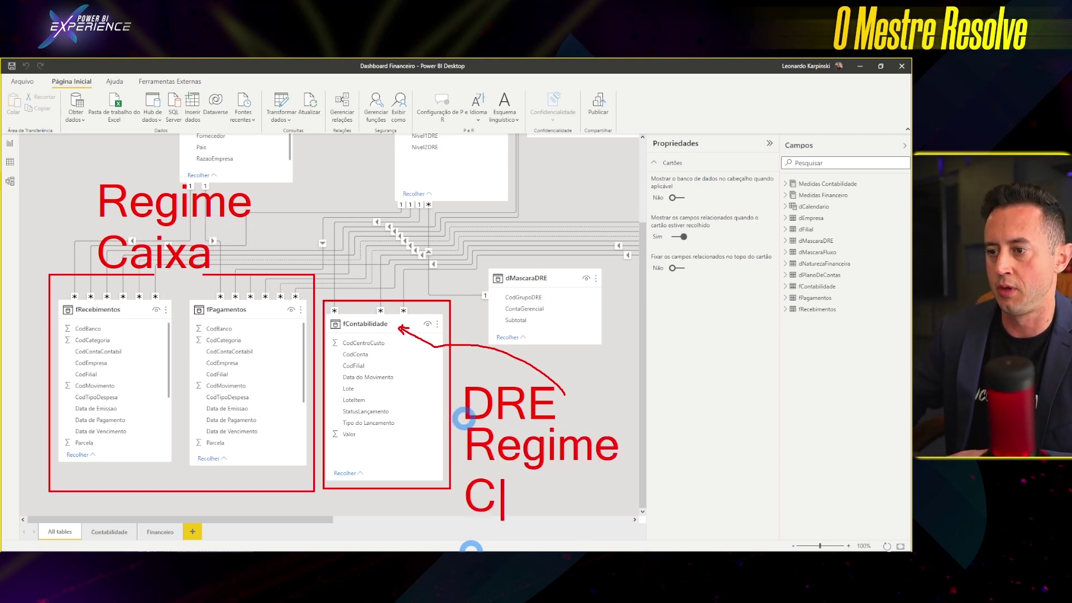
pyautogui.write('ompet.')
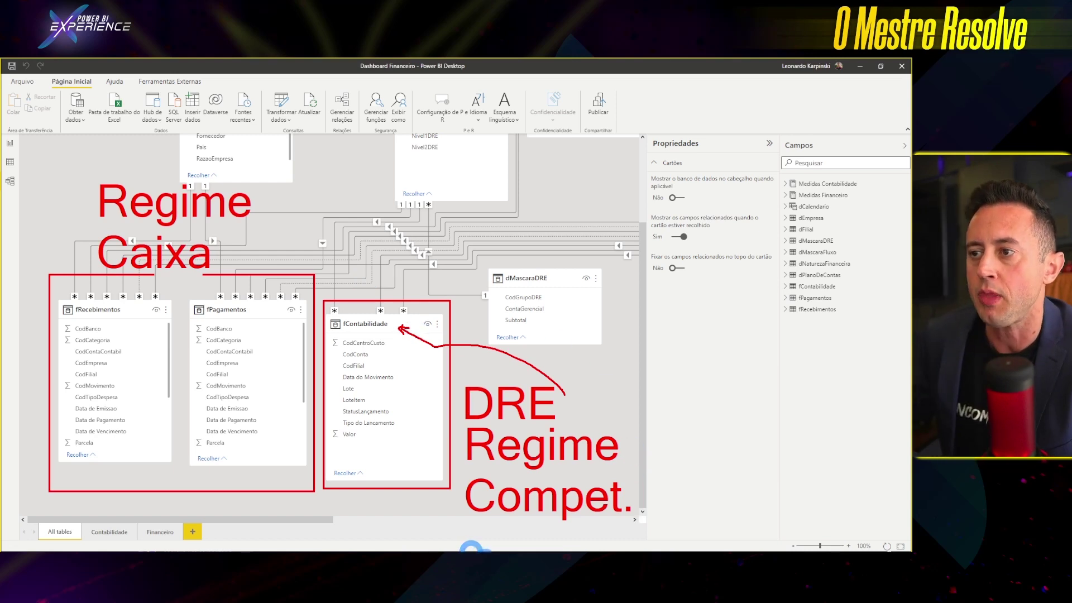
pyautogui.press('Escape')
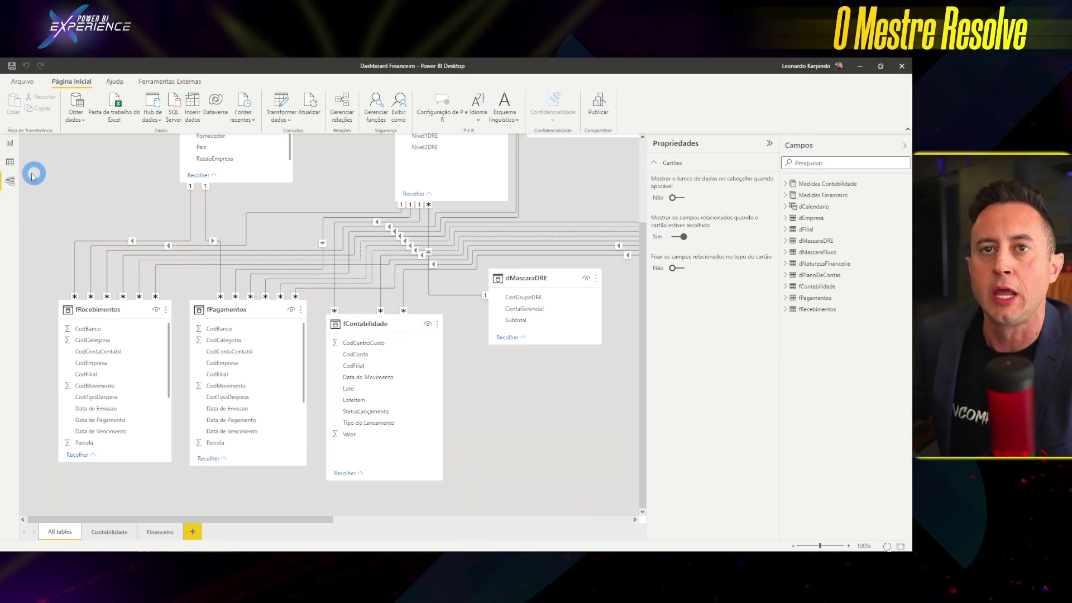
# Step: Show the dMascaraFluxo table data and mark its SAÍDA and RESULTADO PERÍODO rows
pyautogui.click(9, 162)
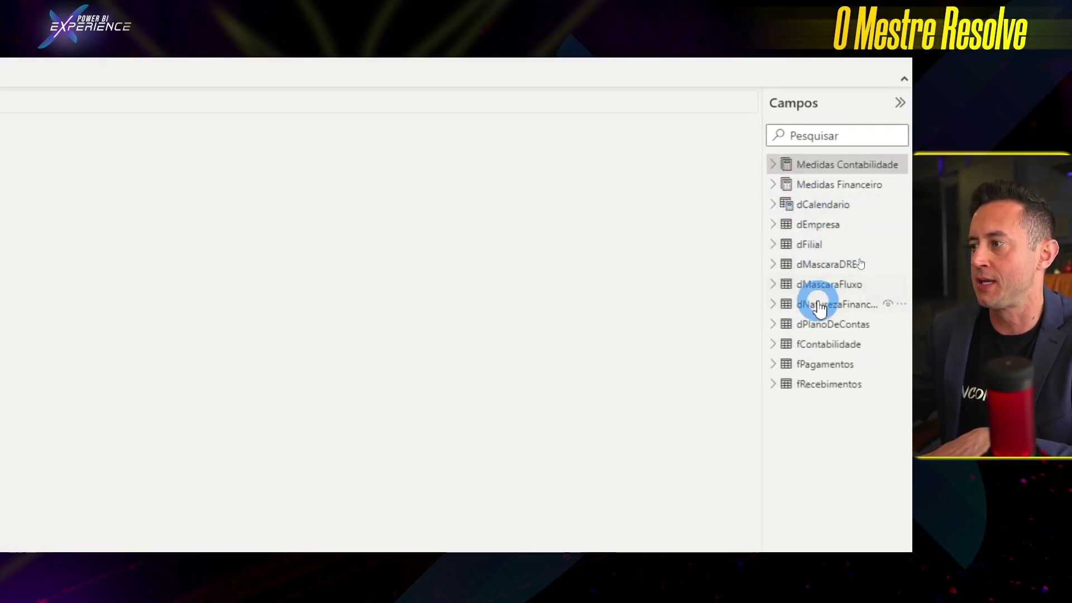
pyautogui.click(820, 284)
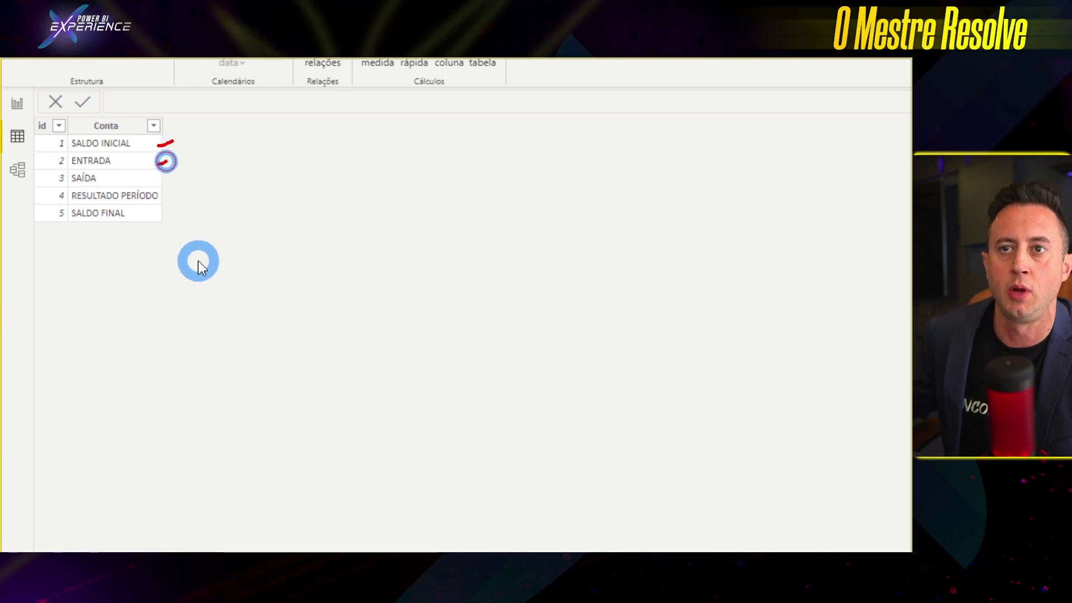
pyautogui.moveTo(155, 182)
pyautogui.mouseDown()
pyautogui.moveTo(166, 178)
pyautogui.moveTo(171, 196)
pyautogui.mouseUp()
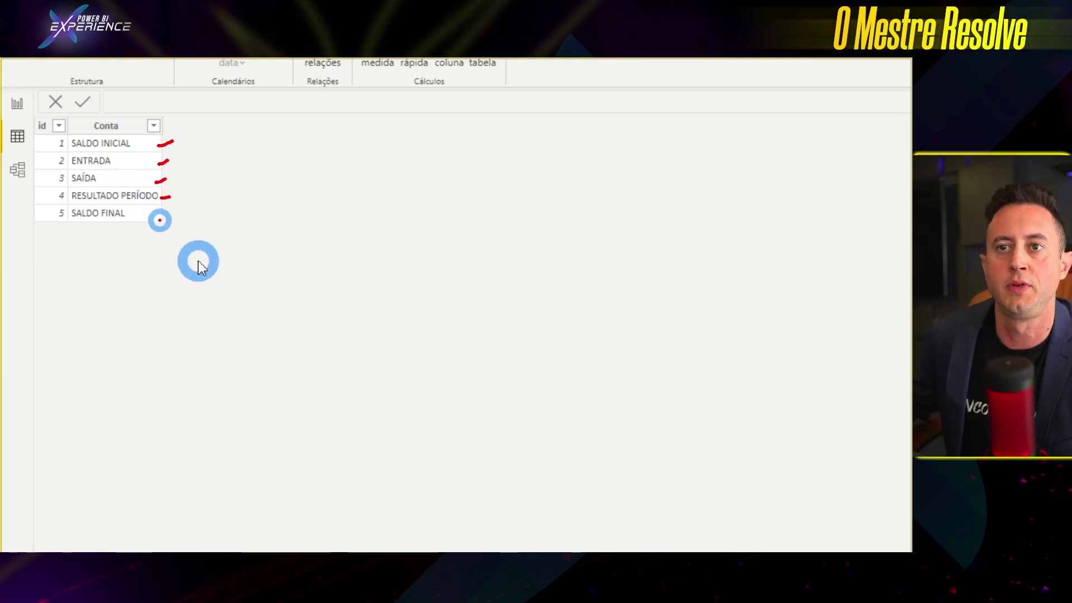
# Step: Annotate 'Saldo Final = Saldo Inicial + Resultado' and 'Resultado = Entrada - Saida', then return to Report view
pyautogui.moveTo(282, 206)
pyautogui.mouseDown()
pyautogui.moveTo(273, 150)
pyautogui.moveTo(244, 135)
pyautogui.mouseUp()
pyautogui.write('S')
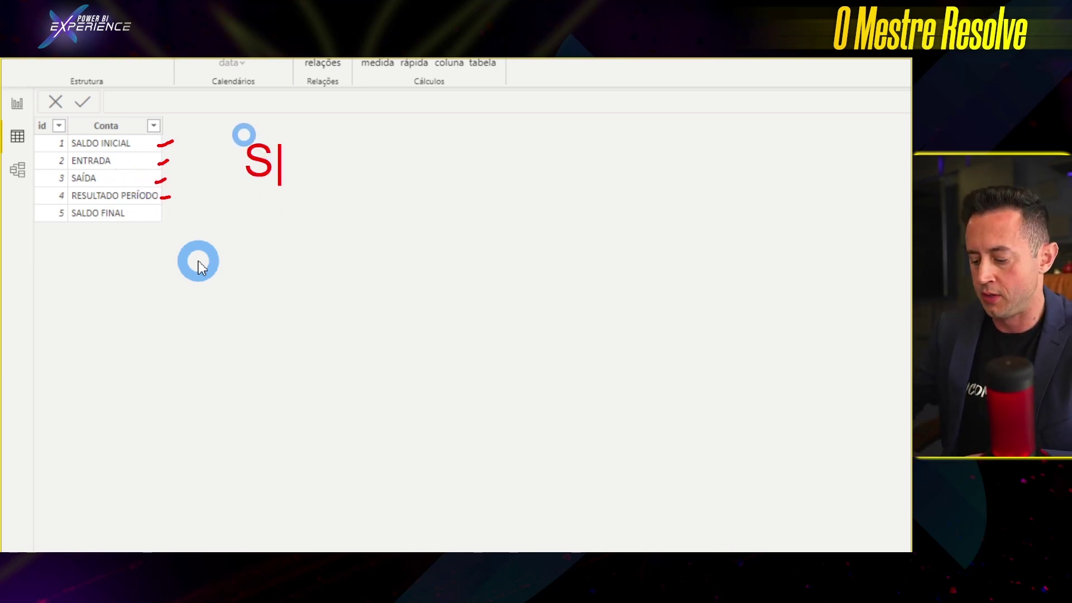
pyautogui.write('aldo Final = ')
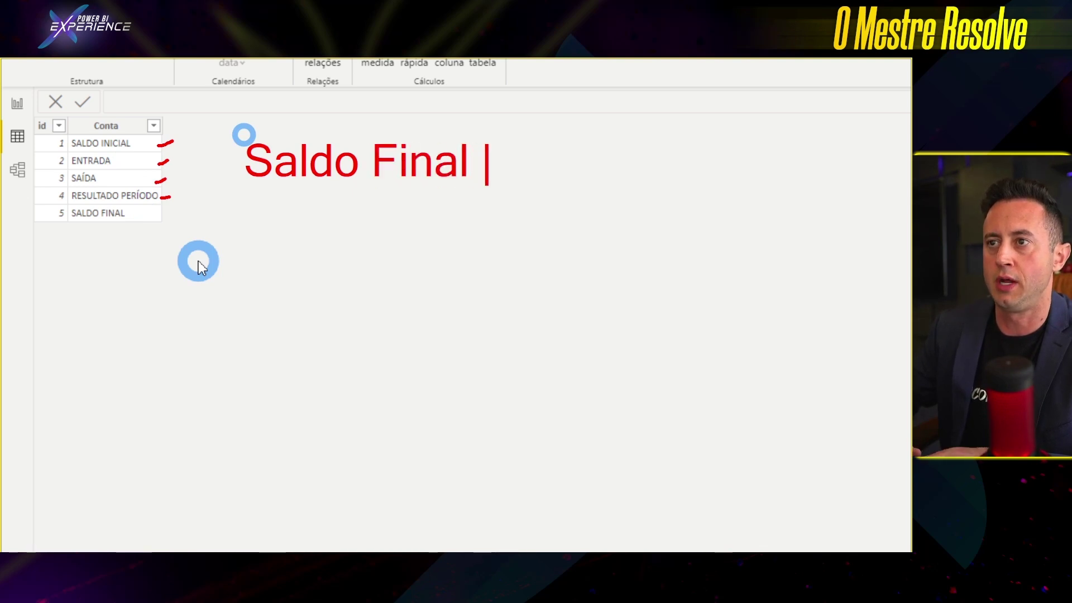
pyautogui.write('Sald')
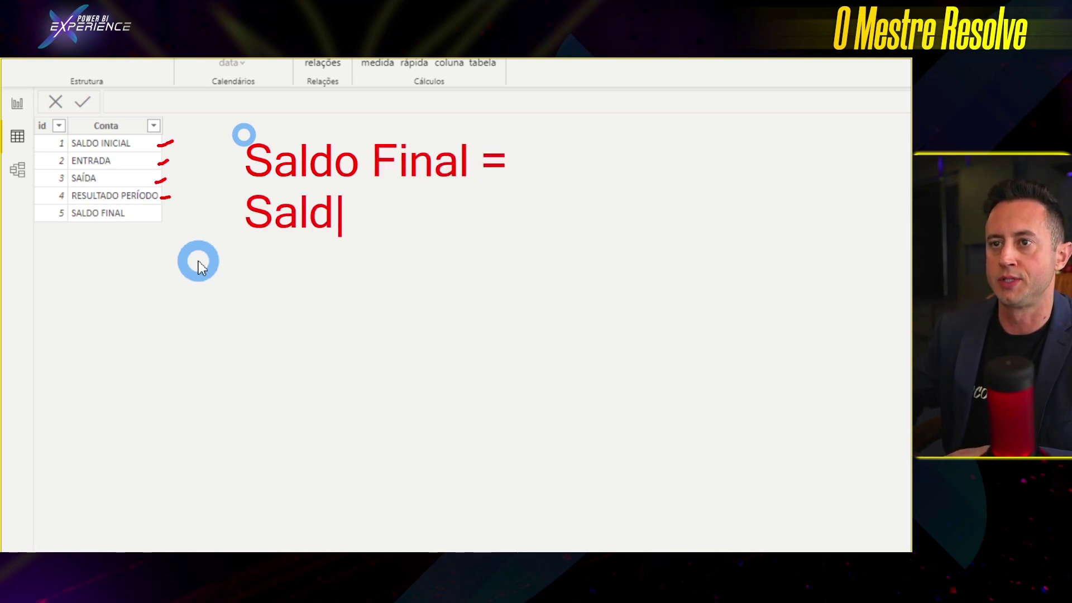
pyautogui.write('o Inicial +')
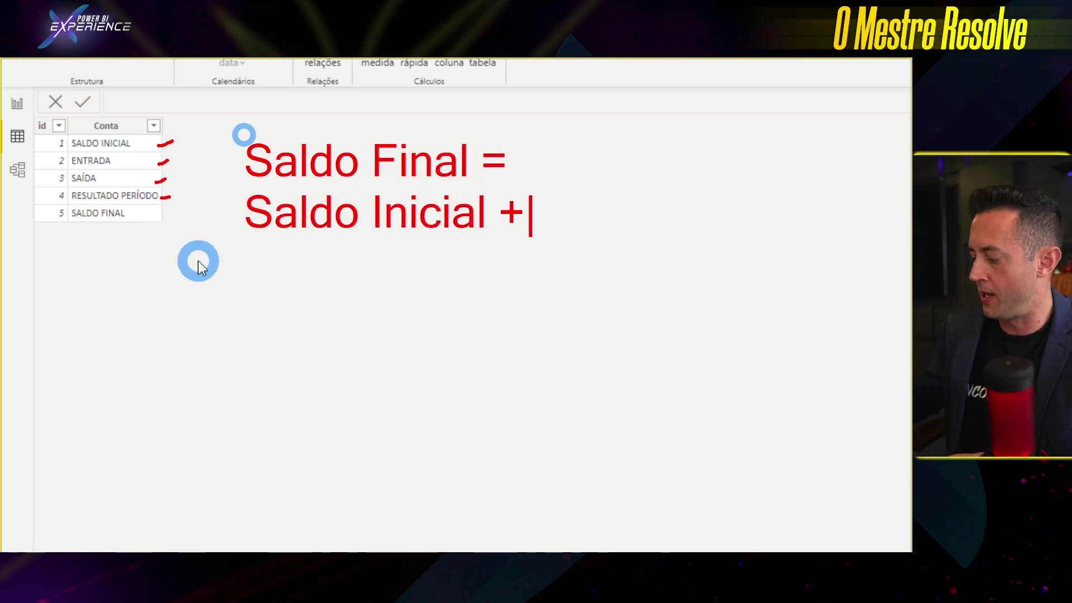
pyautogui.write(' Resulta')
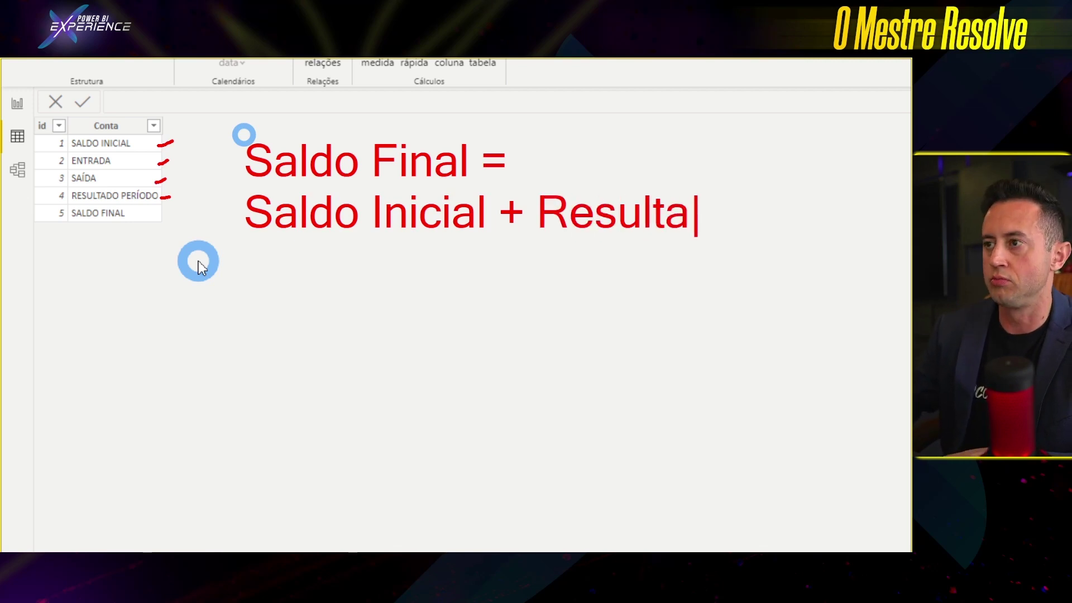
pyautogui.write('do')
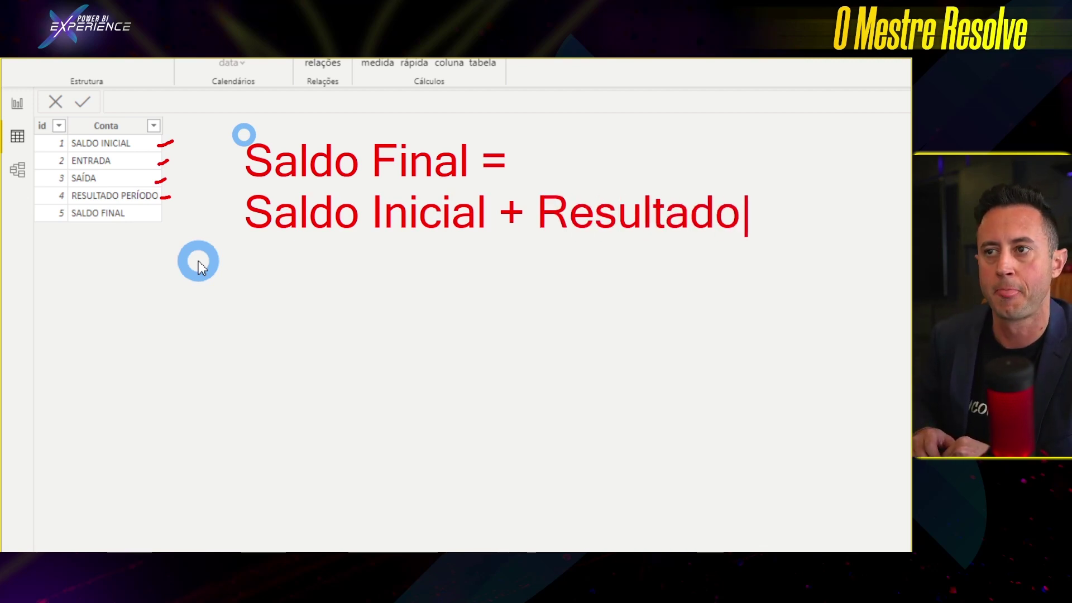
pyautogui.press('Return')
pyautogui.press('Return')
pyautogui.write('Resu')
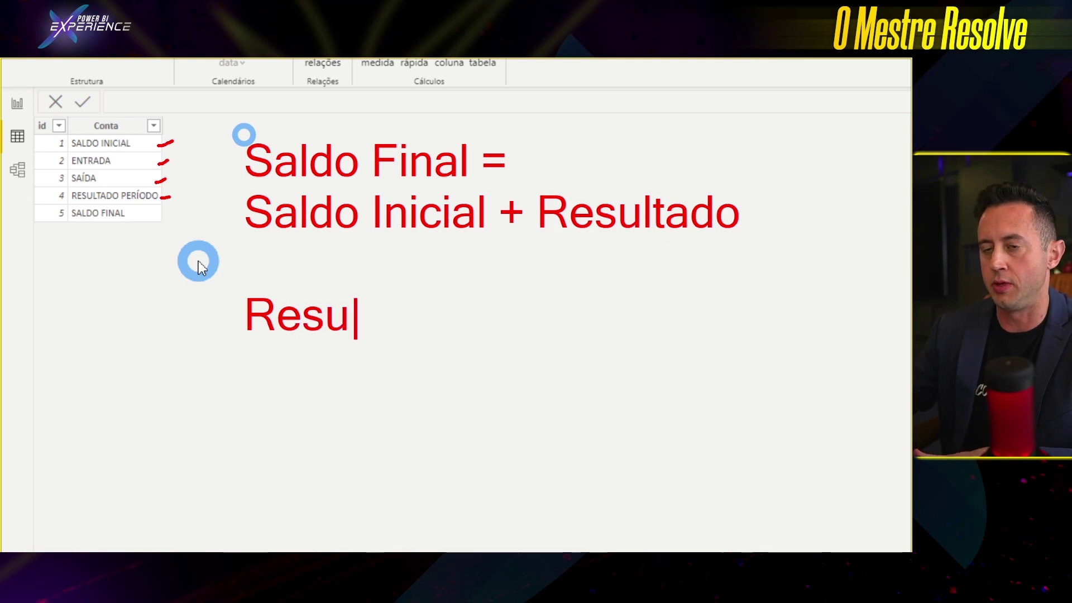
pyautogui.write('ltado = ')
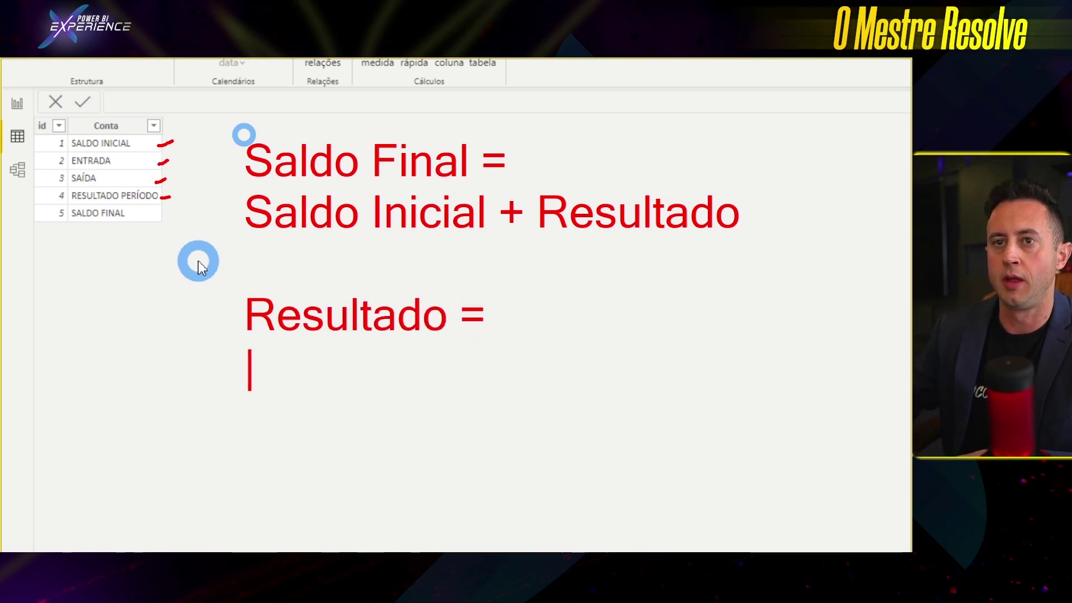
pyautogui.write('EN')
pyautogui.press('BackSpace')
pyautogui.write('ntrada ')
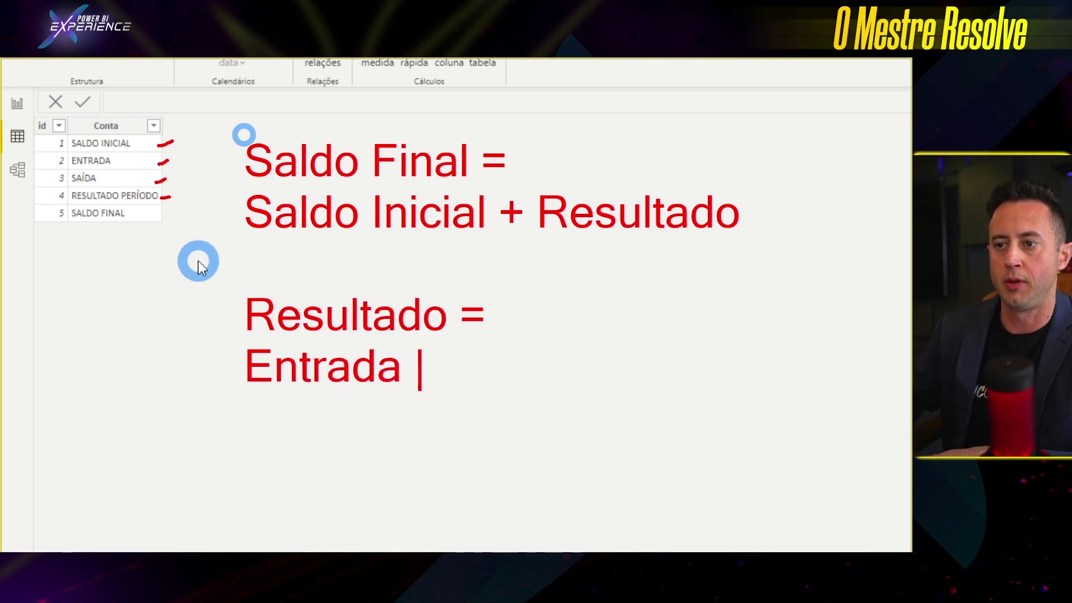
pyautogui.write('- Saida')
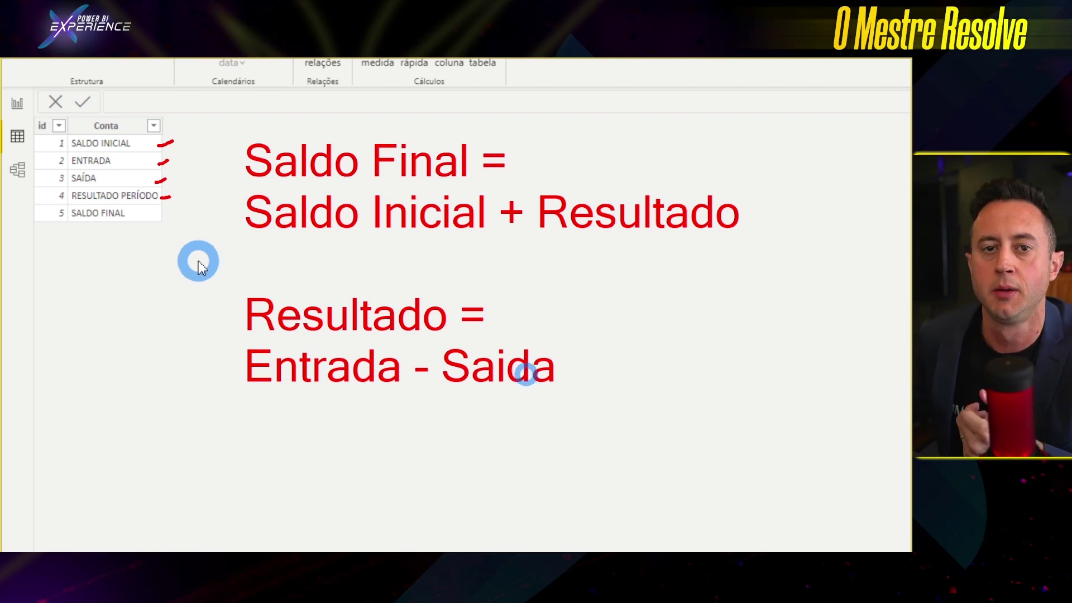
pyautogui.press('Escape')
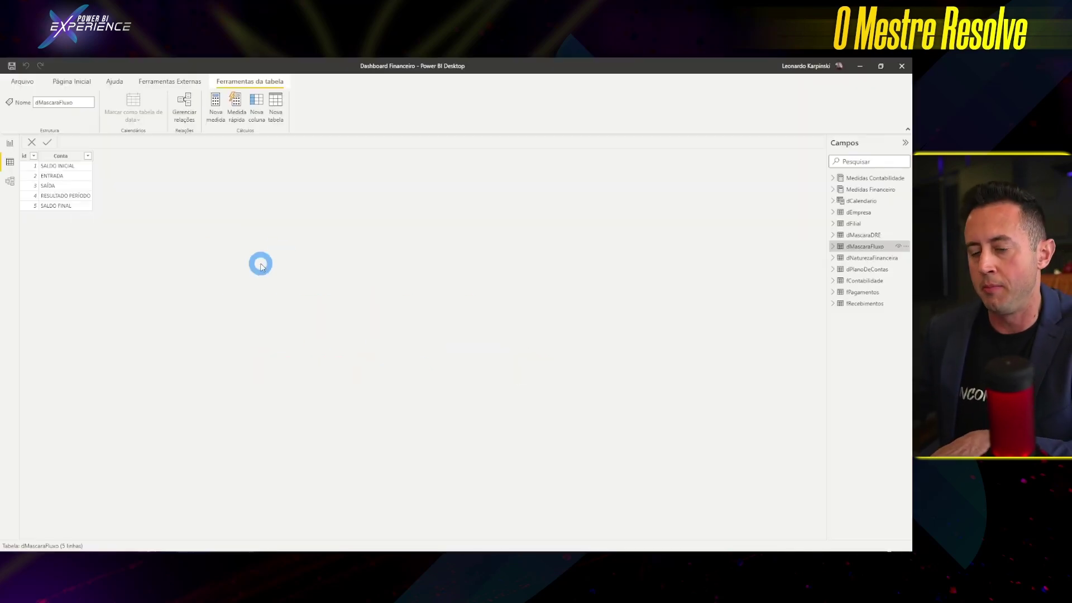
pyautogui.click(10, 143)
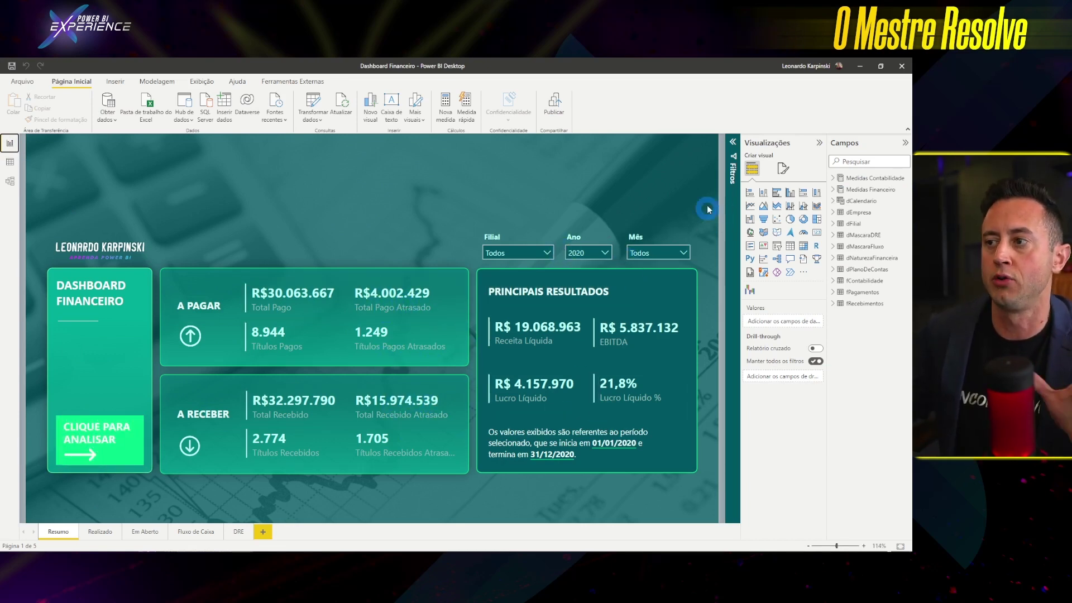
# Step: Open the Realizado page showing Total Pago R$30.063.667 and Total Recebido R$32.297.790
pyautogui.keyDown('ctrl'); pyautogui.click(85, 450); pyautogui.keyUp('ctrl')
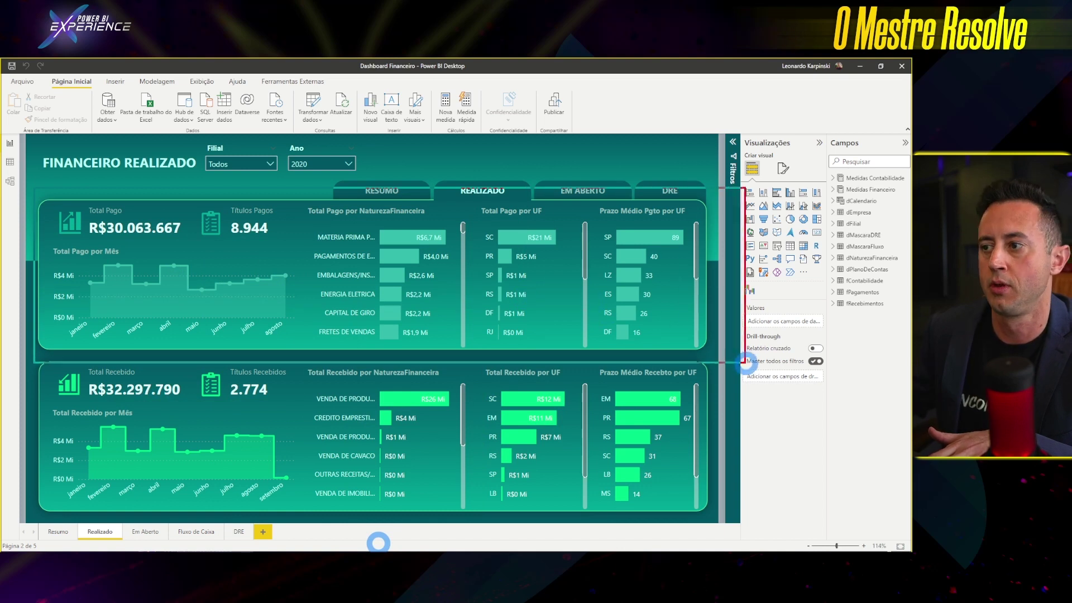
pyautogui.moveTo(32, 191); pyautogui.dragTo(702, 350)
pyautogui.moveTo(746, 291); pyautogui.dragTo(895, 285)
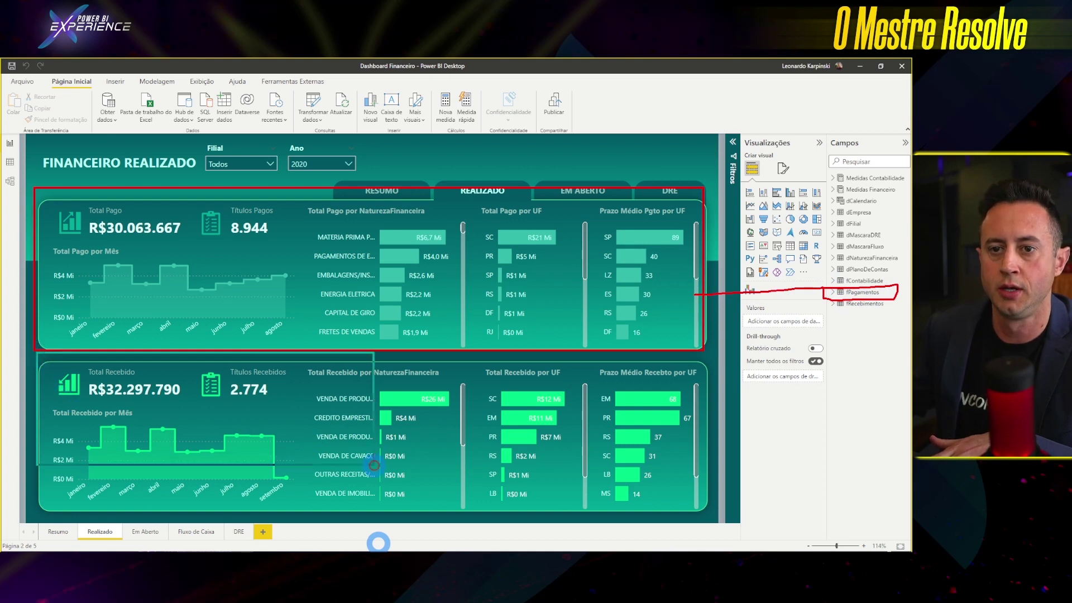
pyautogui.moveTo(39, 358); pyautogui.dragTo(711, 519)
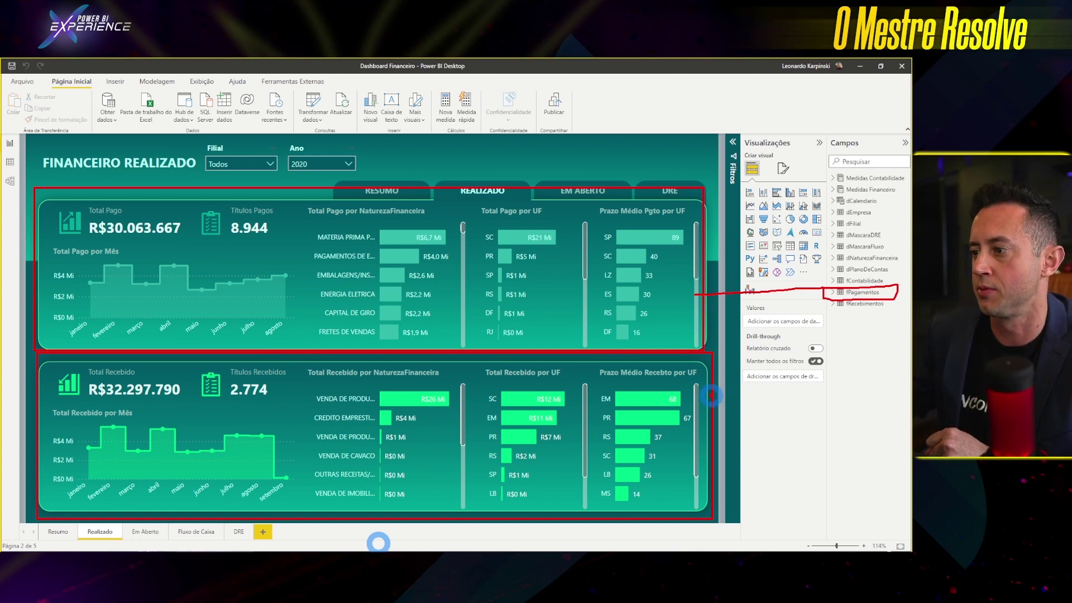
pyautogui.moveTo(711, 395)
pyautogui.mouseDown()
pyautogui.moveTo(842, 346)
pyautogui.moveTo(885, 311)
pyautogui.mouseUp()
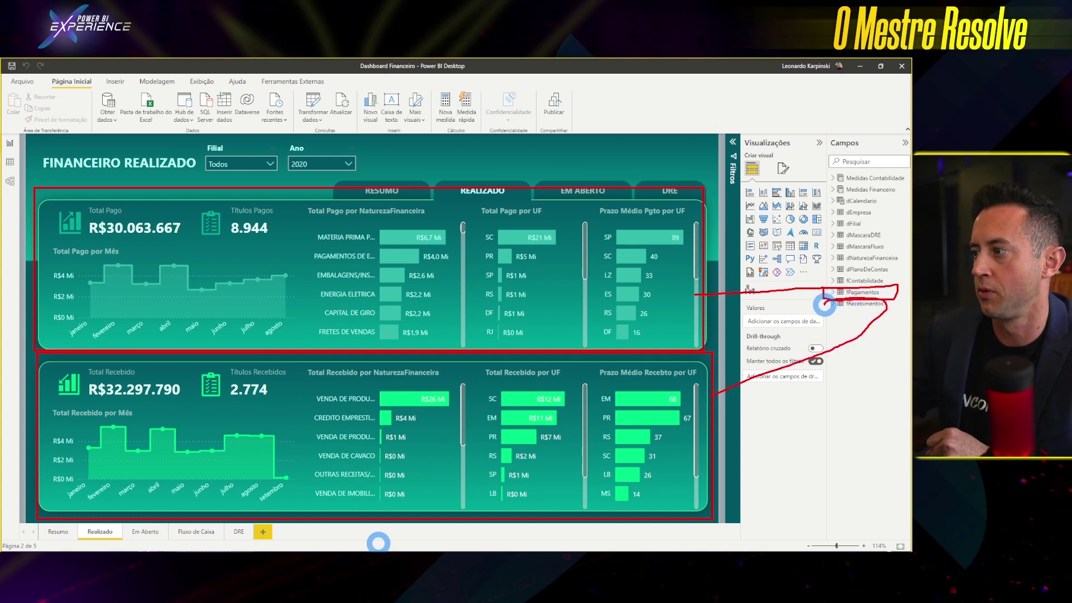
pyautogui.press('Escape')
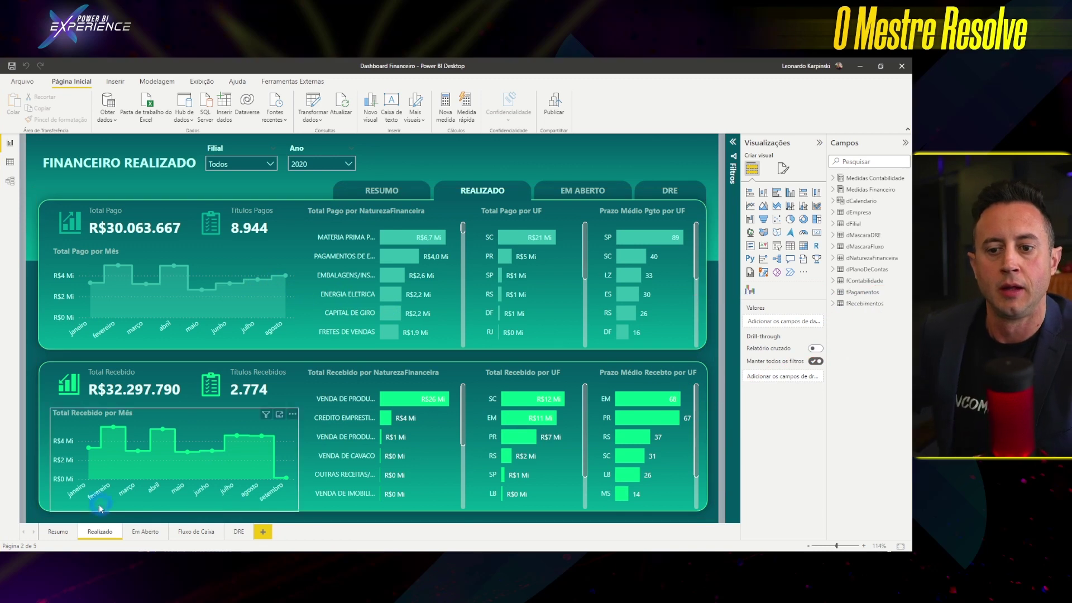
# Step: Browse the Em Aberto and DRE pages, then open the Fluxo de Caixa page
pyautogui.click(139, 533)
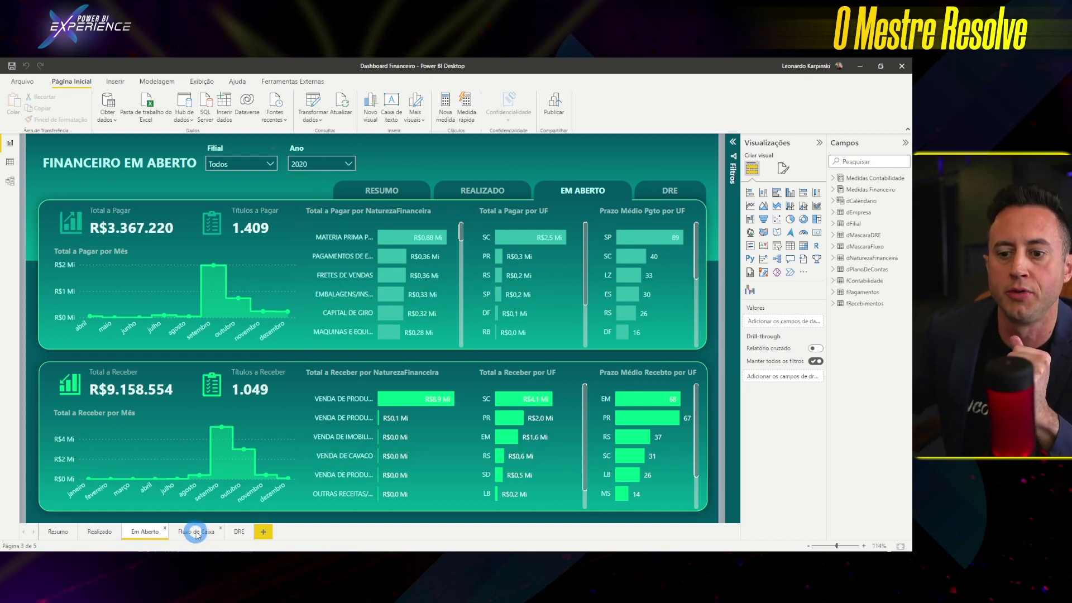
pyautogui.click(240, 532)
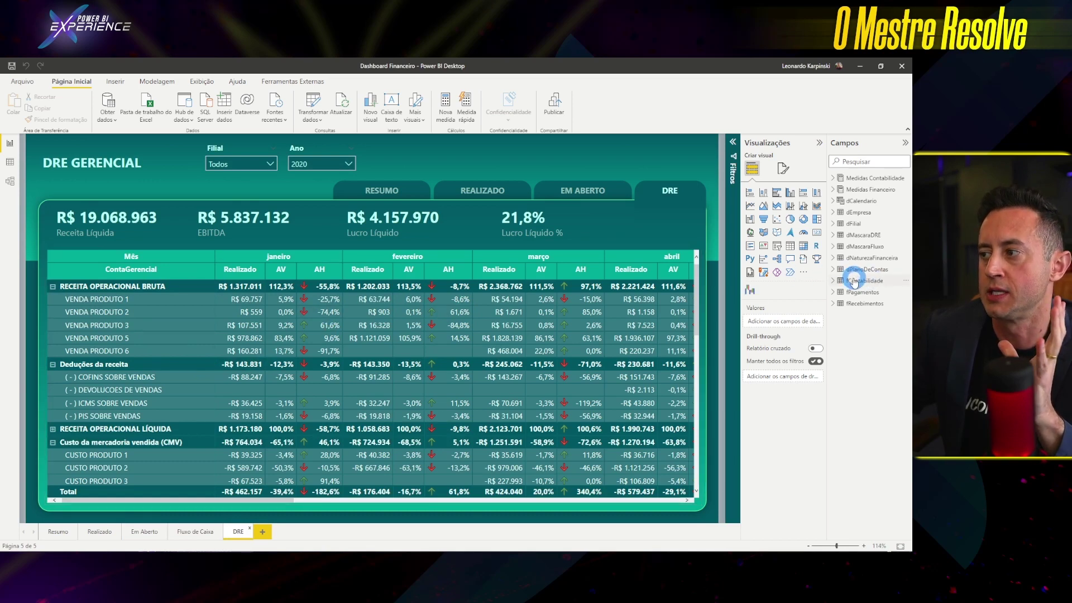
pyautogui.click(197, 534)
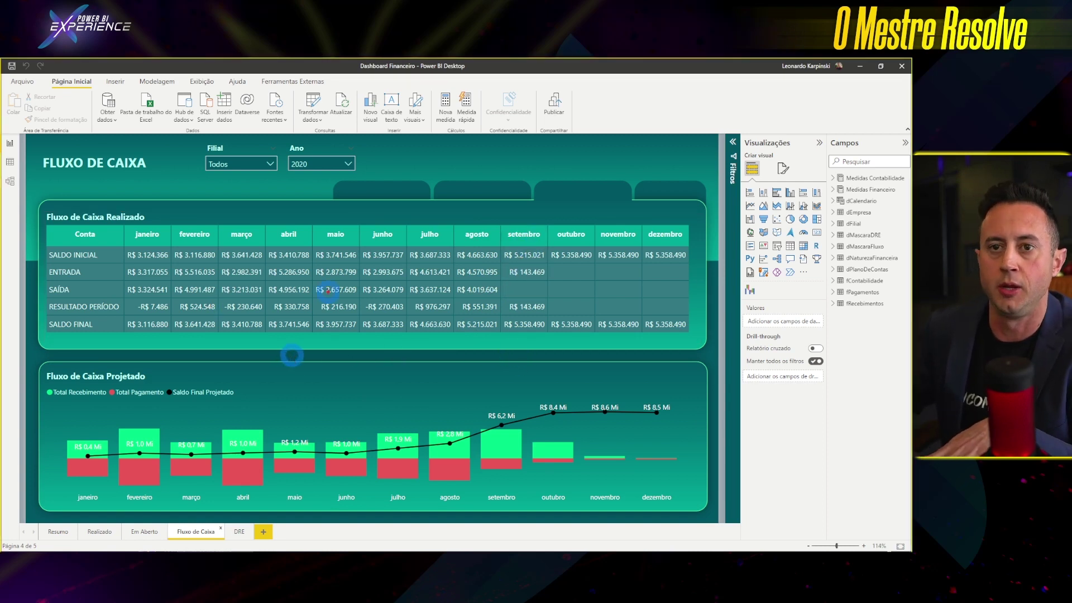
pyautogui.click(578, 271)
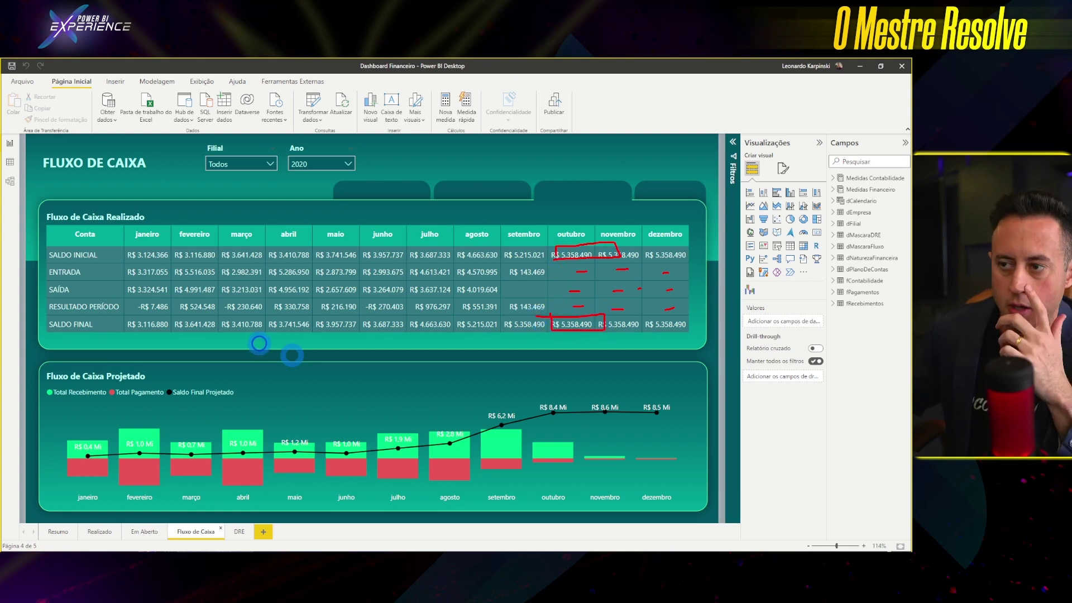
pyautogui.press('Escape')
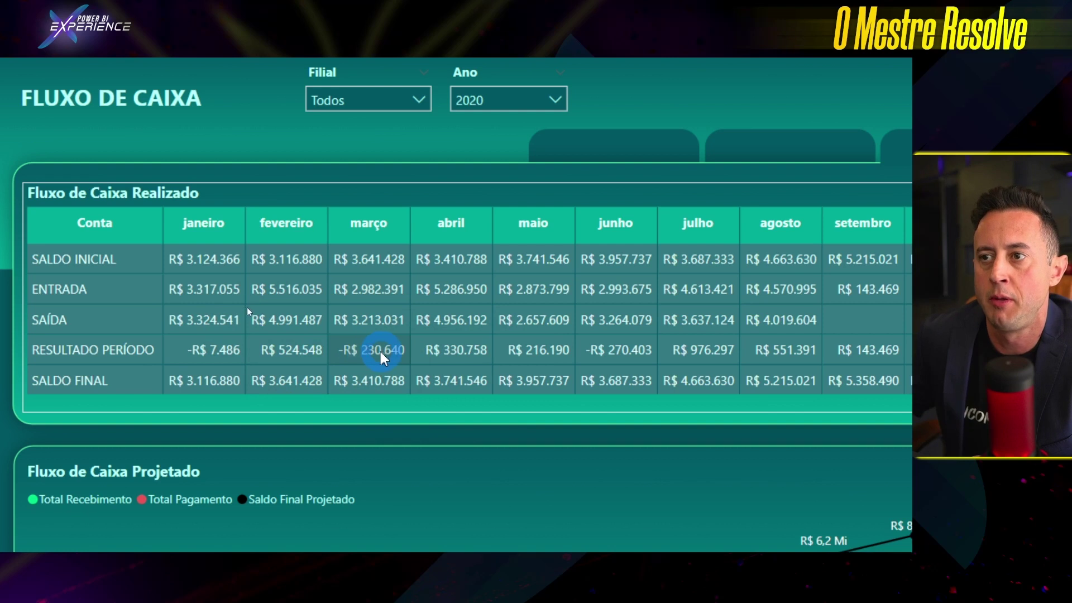
pyautogui.moveTo(241, 324)
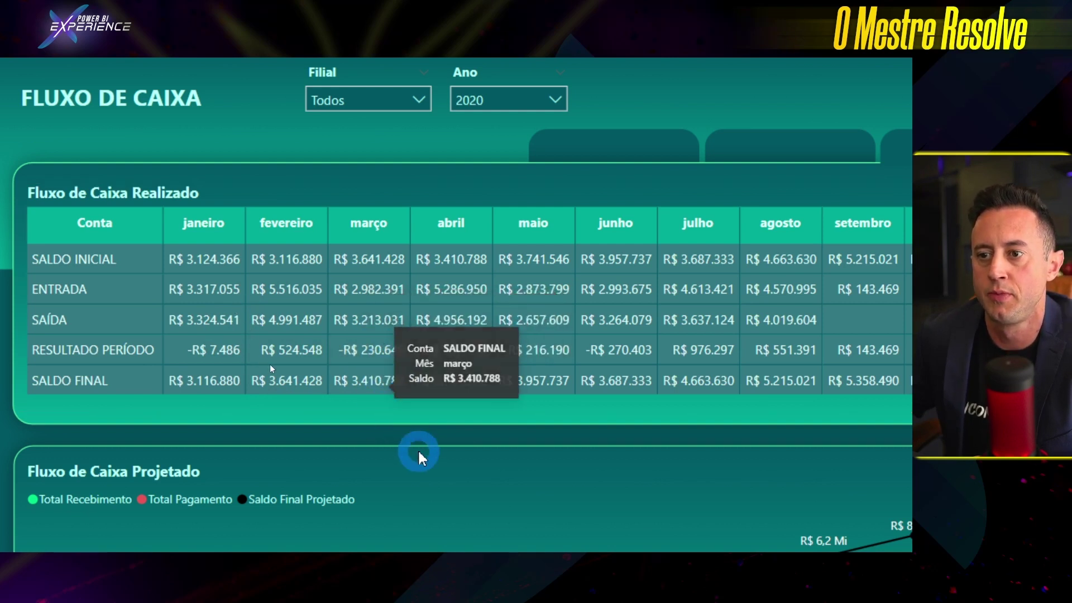
pyautogui.click(126, 251)
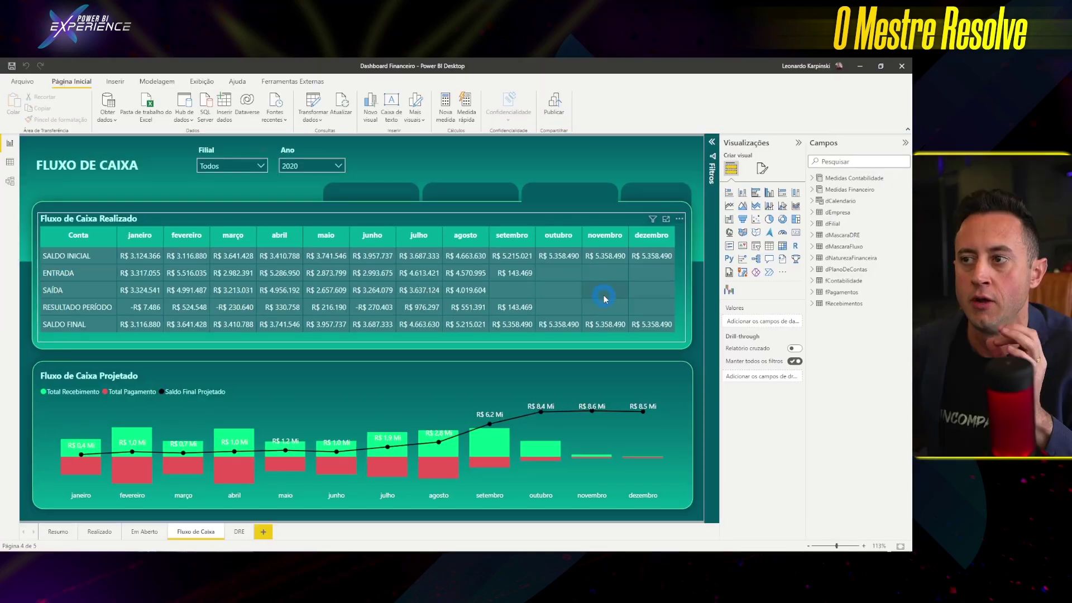
# Step: Select the realized table and inspect the dMascaraFluxo Conta field's sort-by-column options
pyautogui.click(355, 221)
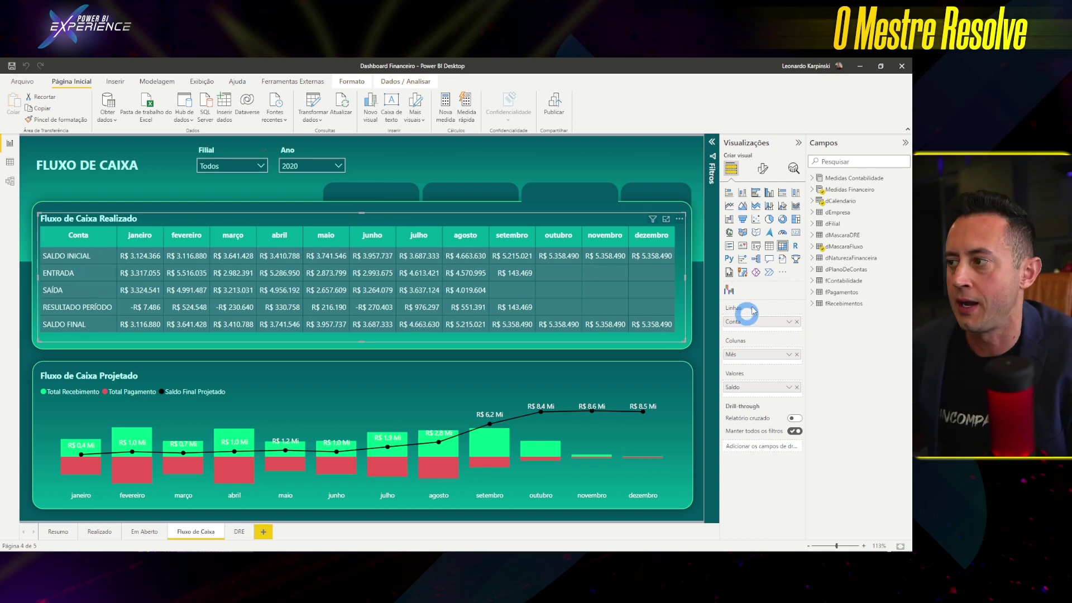
pyautogui.click(811, 246)
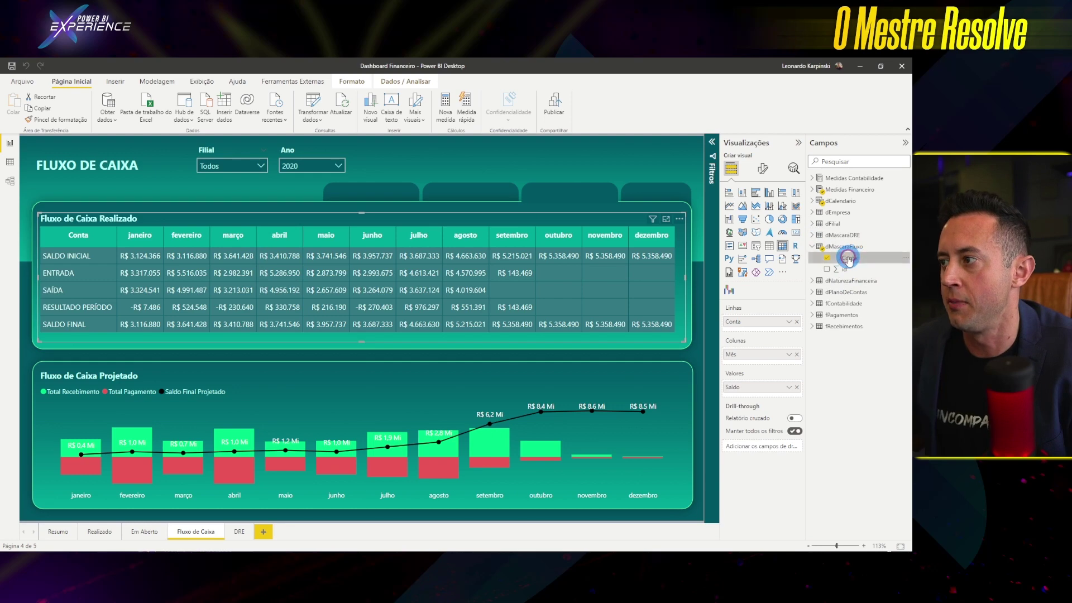
pyautogui.click(848, 259)
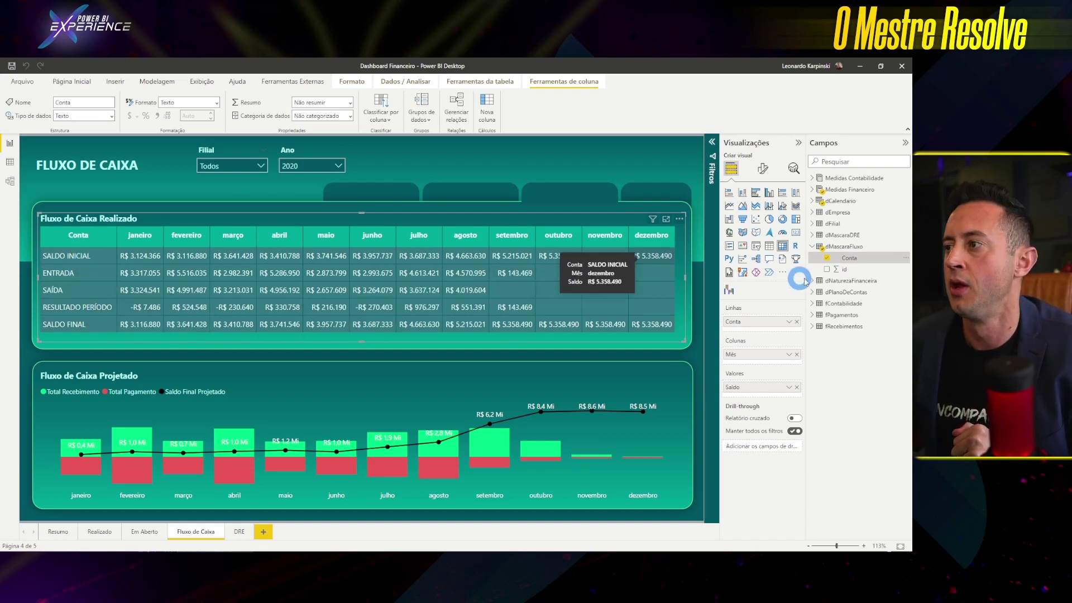
pyautogui.click(382, 109)
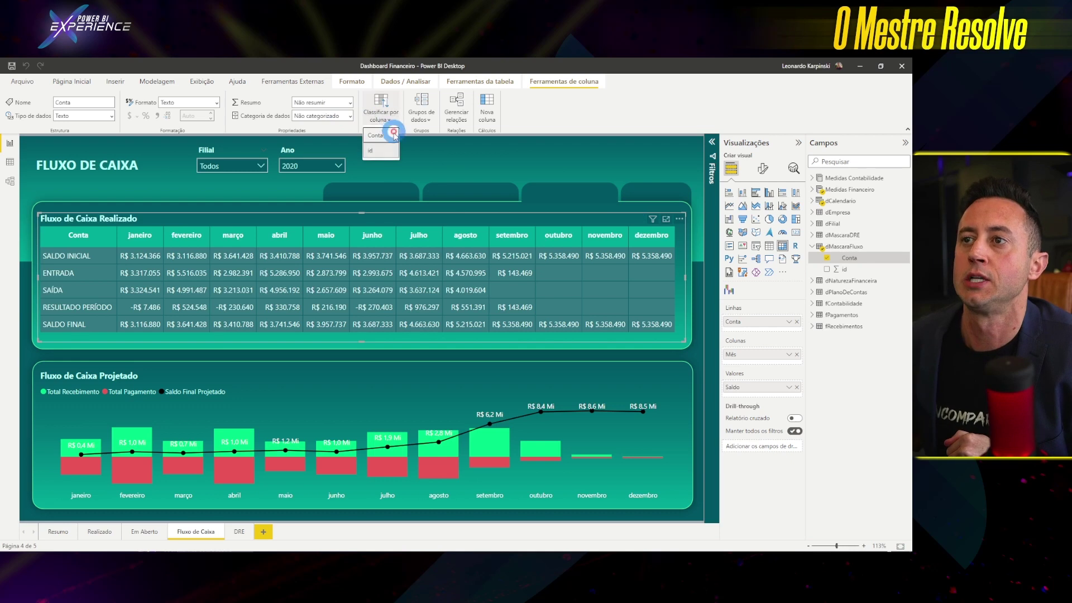
pyautogui.click(436, 180)
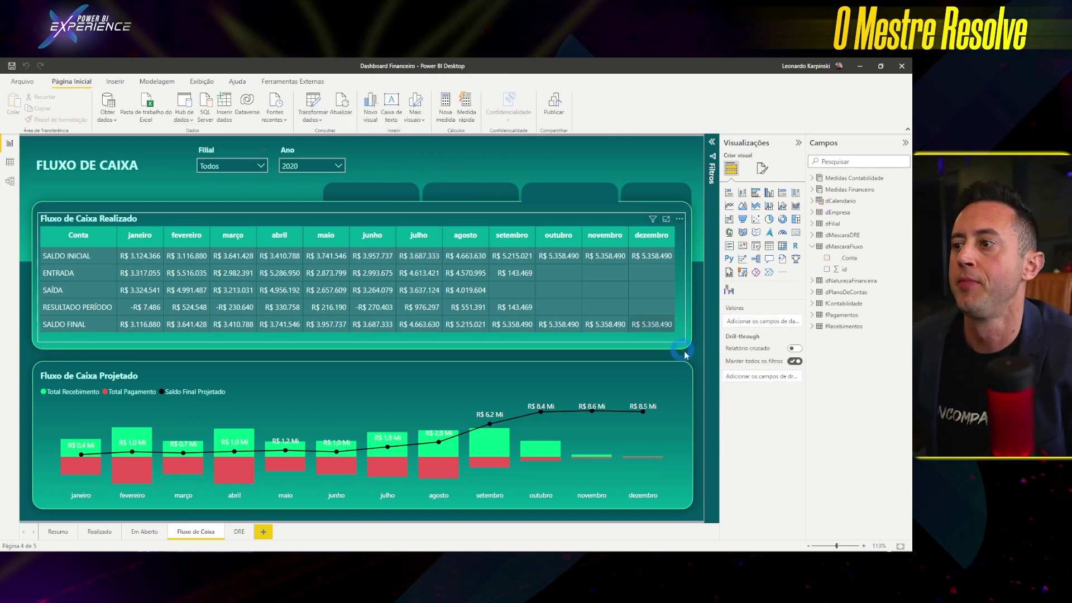
# Step: Reselect the realized table and expand Medidas Financeiro to reveal its Fluxo de Caixa measures
pyautogui.click(672, 339)
pyautogui.click(810, 181)
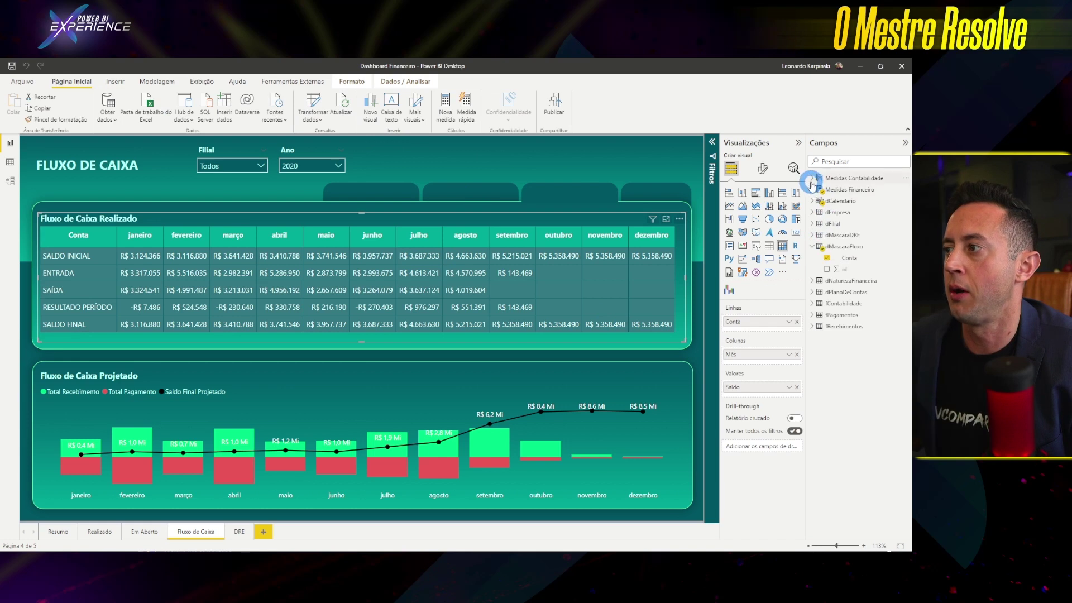
pyautogui.click(812, 190)
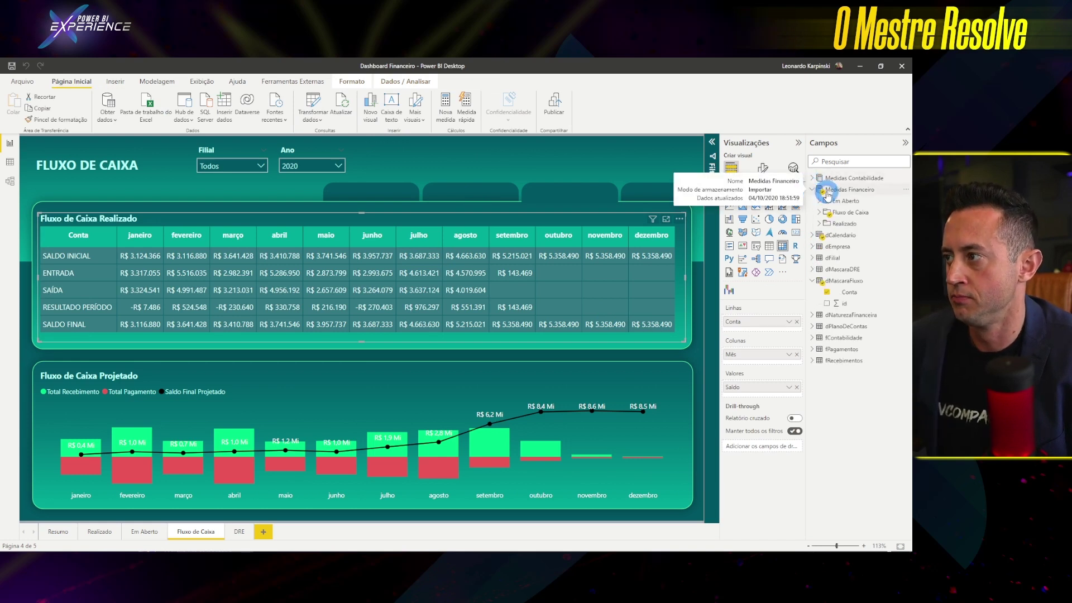
pyautogui.click(824, 203)
pyautogui.click(819, 213)
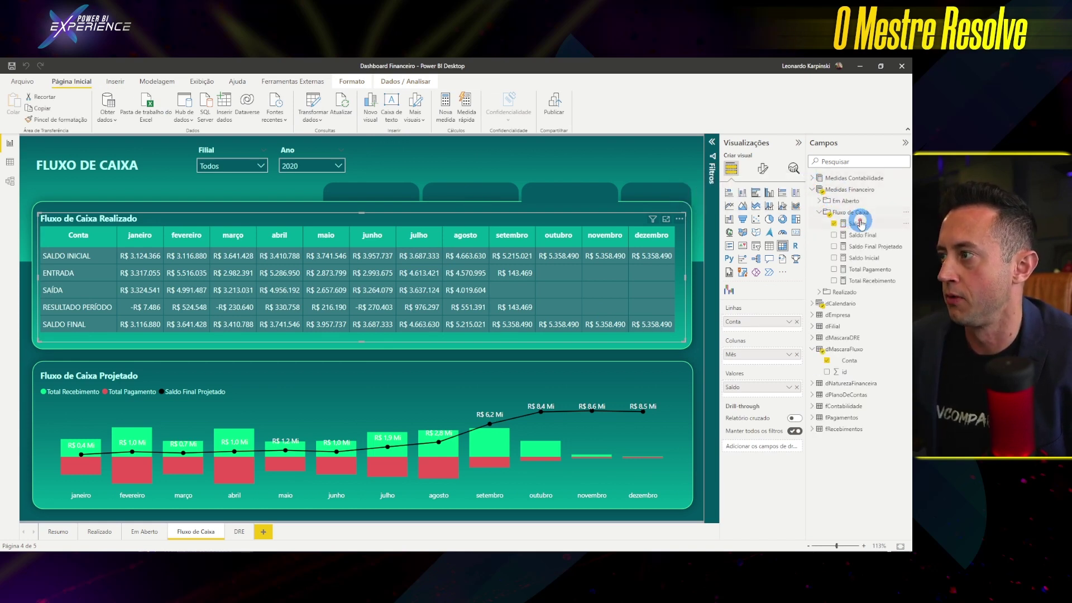
# Step: Open the Saldo Inicial formula and highlight its FILTER block
pyautogui.click(864, 258)
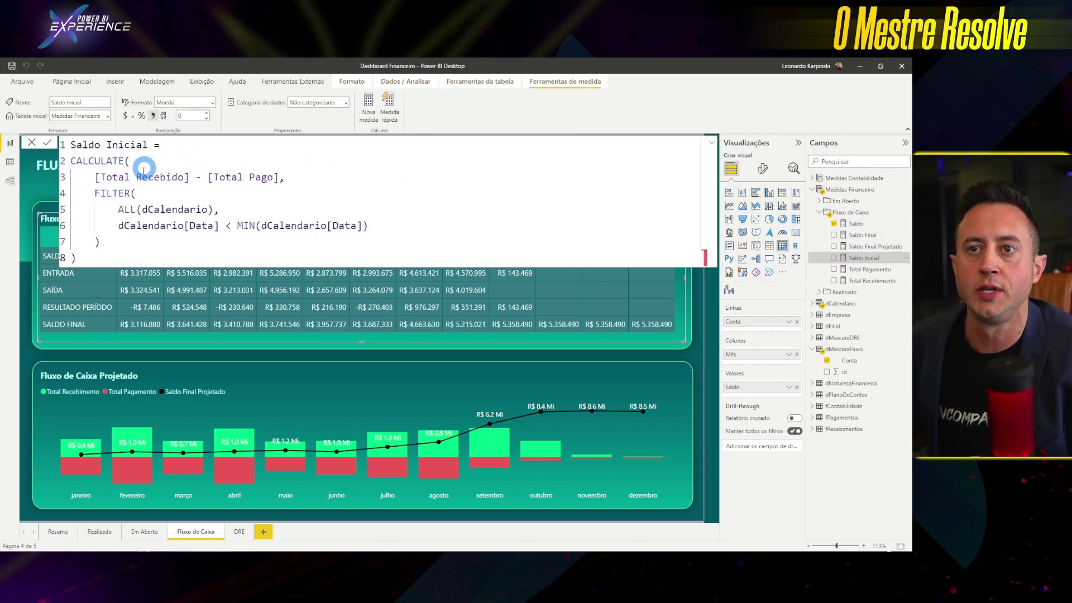
pyautogui.keyDown('ctrl'); pyautogui.scroll(-1, 145, 169); pyautogui.keyUp('ctrl')
pyautogui.keyDown('ctrl'); pyautogui.scroll(-2, 148, 170); pyautogui.keyUp('ctrl')
pyautogui.keyDown('ctrl'); pyautogui.scroll(-1, 151, 172); pyautogui.keyUp('ctrl')
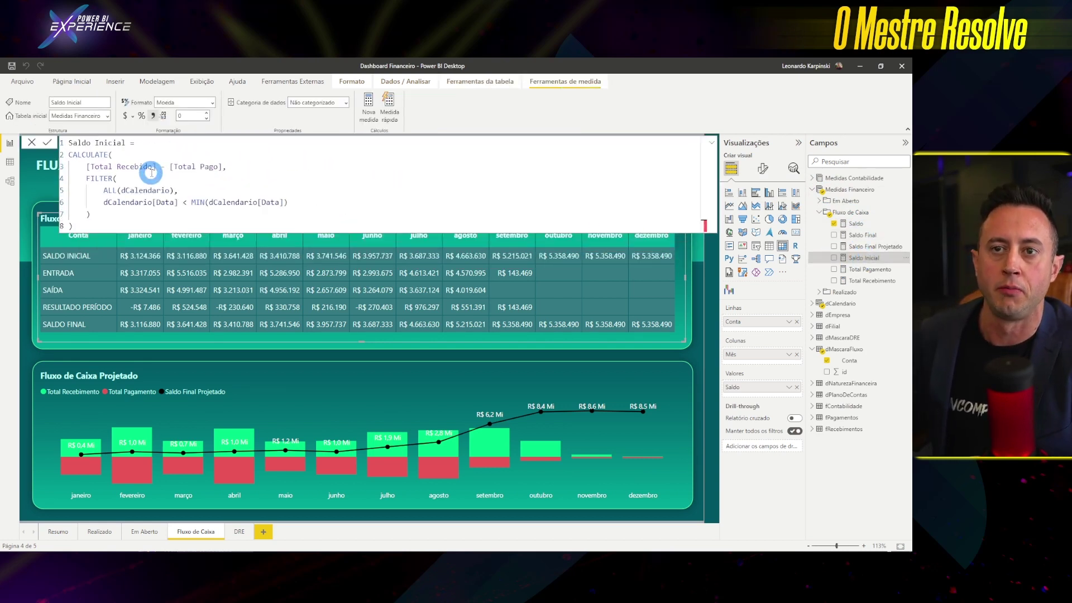
pyautogui.keyDown('ctrl'); pyautogui.scroll(-2, 151, 173); pyautogui.keyUp('ctrl')
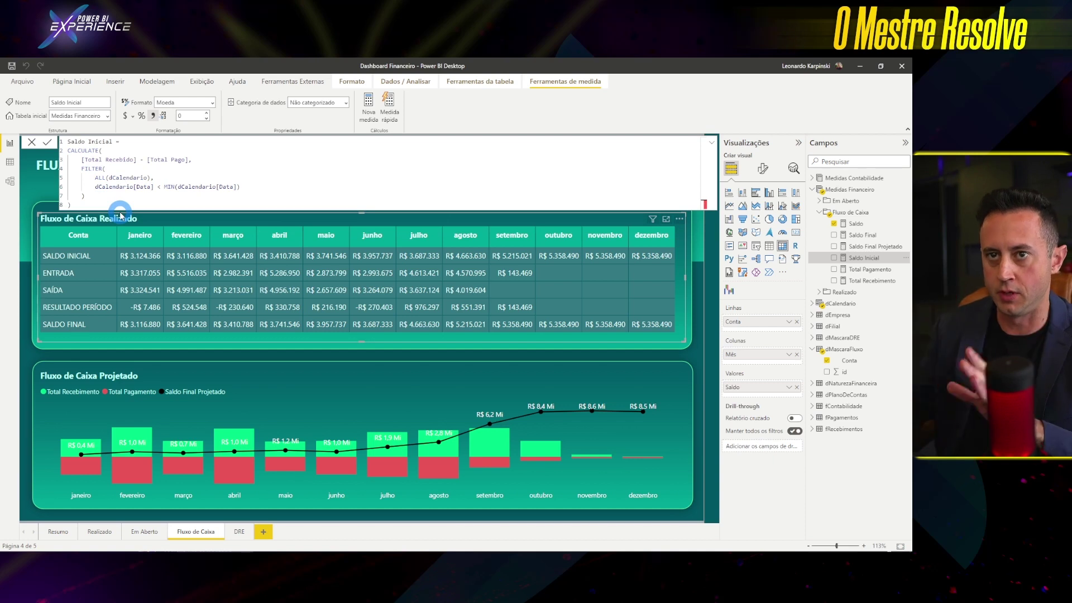
pyautogui.keyDown('ctrl'); pyautogui.scroll(2, 133, 178); pyautogui.keyUp('ctrl')
pyautogui.keyDown('ctrl'); pyautogui.scroll(2, 133, 177); pyautogui.keyUp('ctrl')
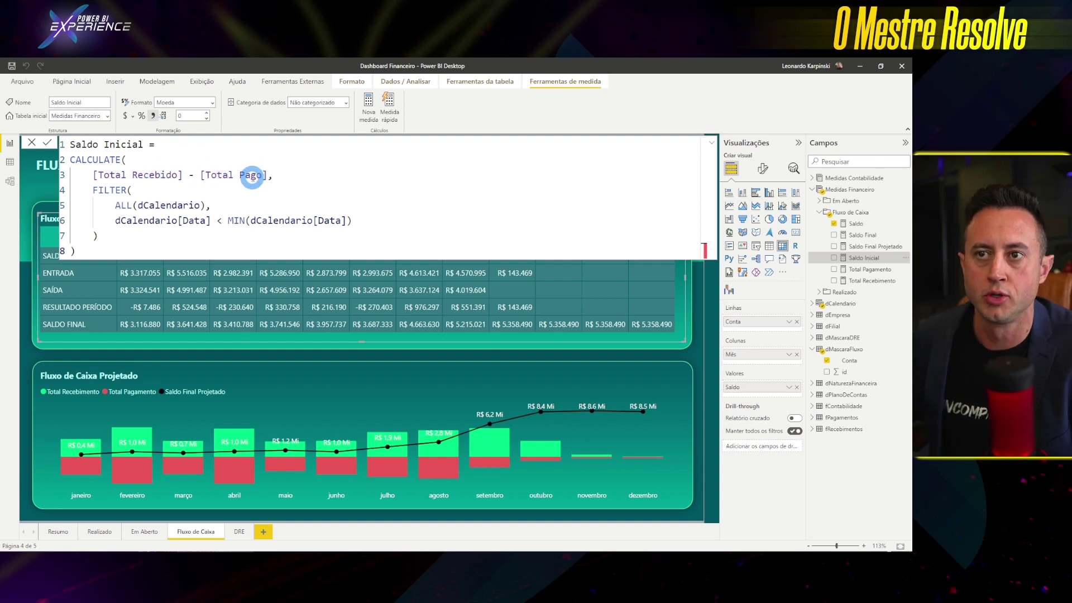
pyautogui.moveTo(115, 229); pyautogui.dragTo(72, 191)
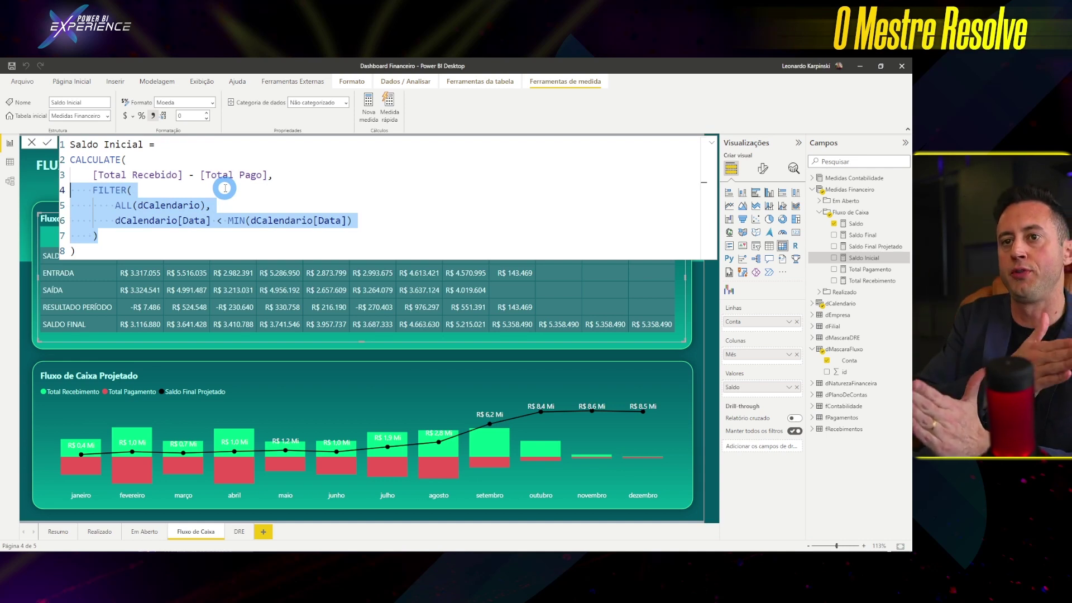
# Step: Append '//Anterior à primeira data do contexto' to line 6, then open Saldo Final
pyautogui.click(410, 220)
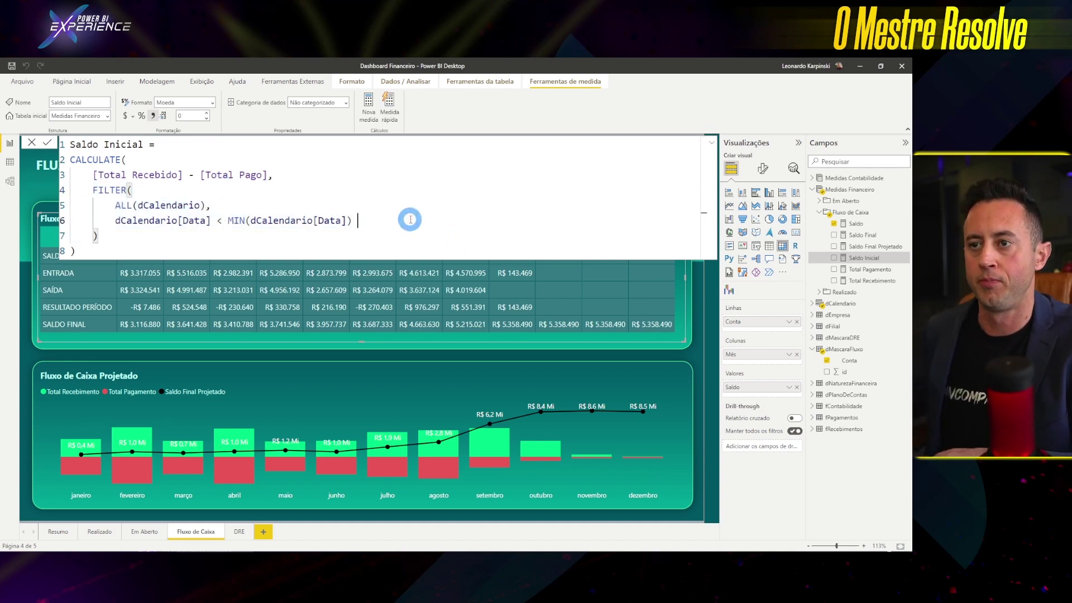
pyautogui.write('/')
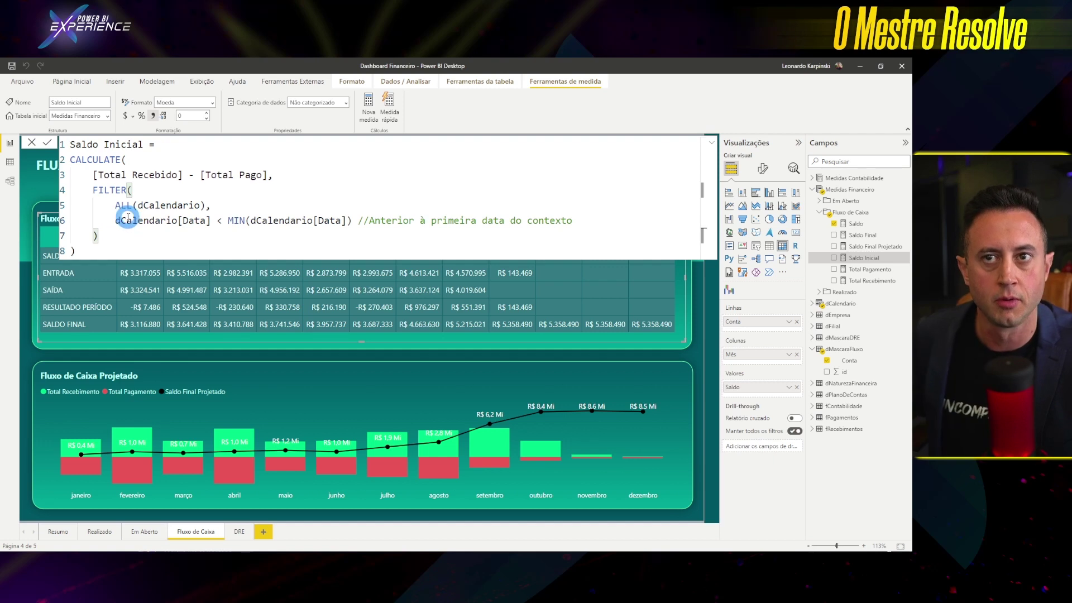
pyautogui.click(209, 205)
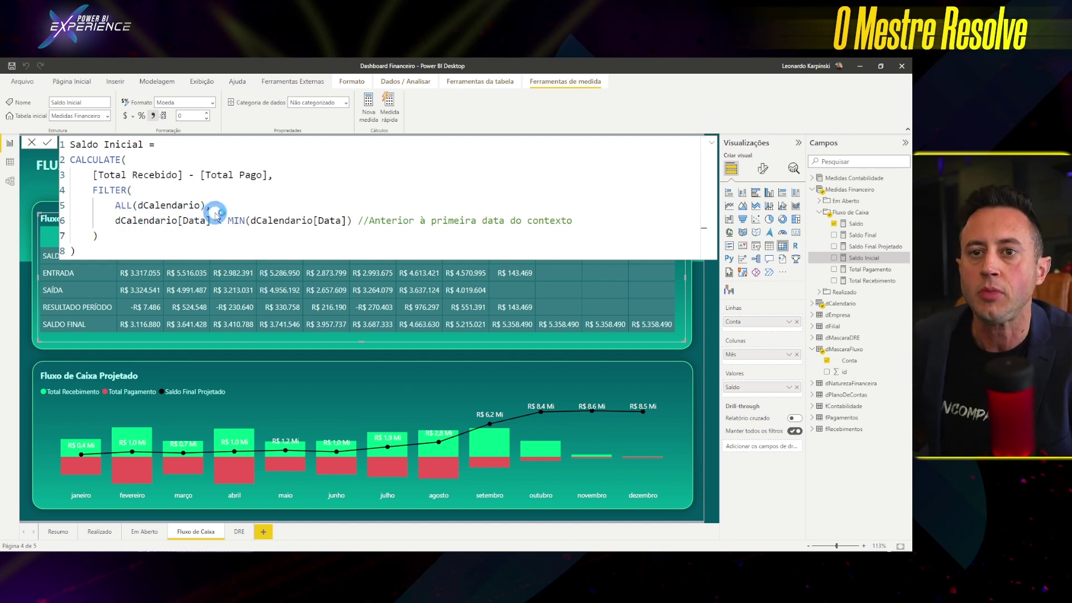
pyautogui.click(105, 249)
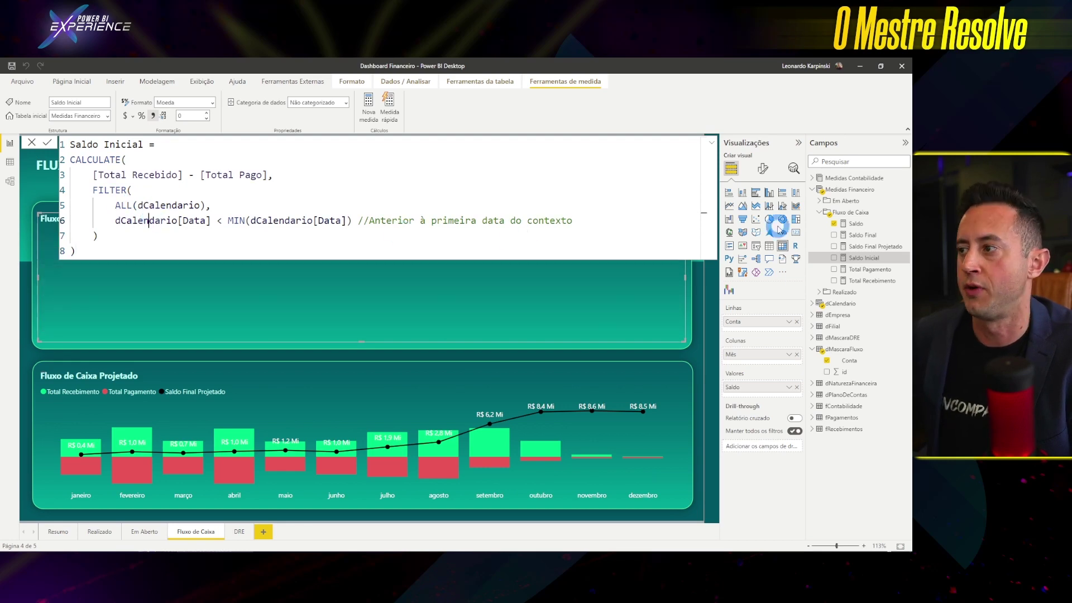
pyautogui.click(860, 235)
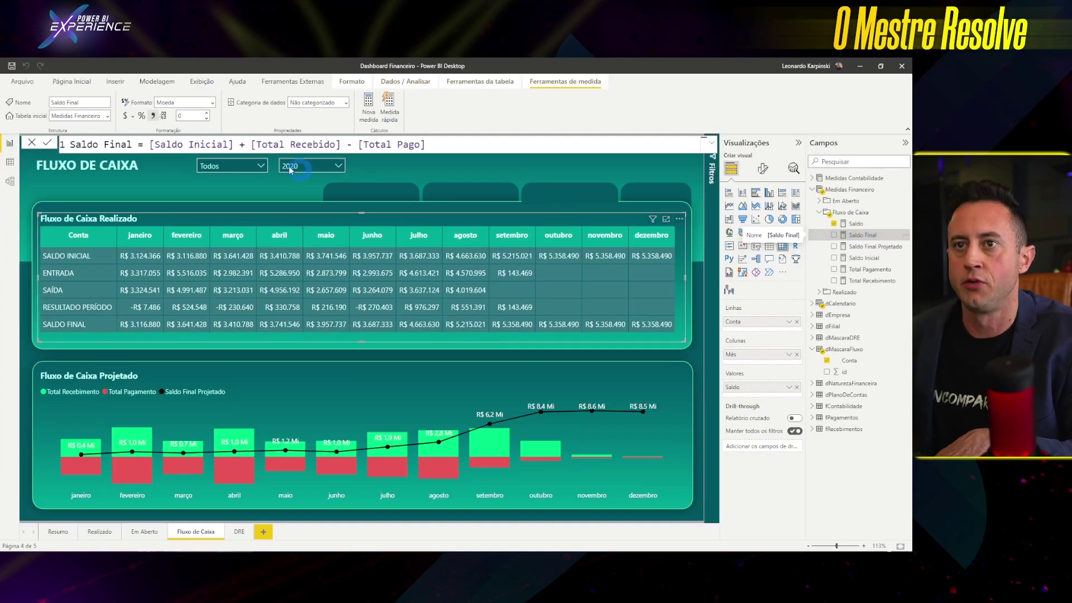
# Step: Review Saldo Final's [Saldo Inicial] and [Total Recebido] - [Total Pago] parts, then open the Saldo measure
pyautogui.click(176, 144)
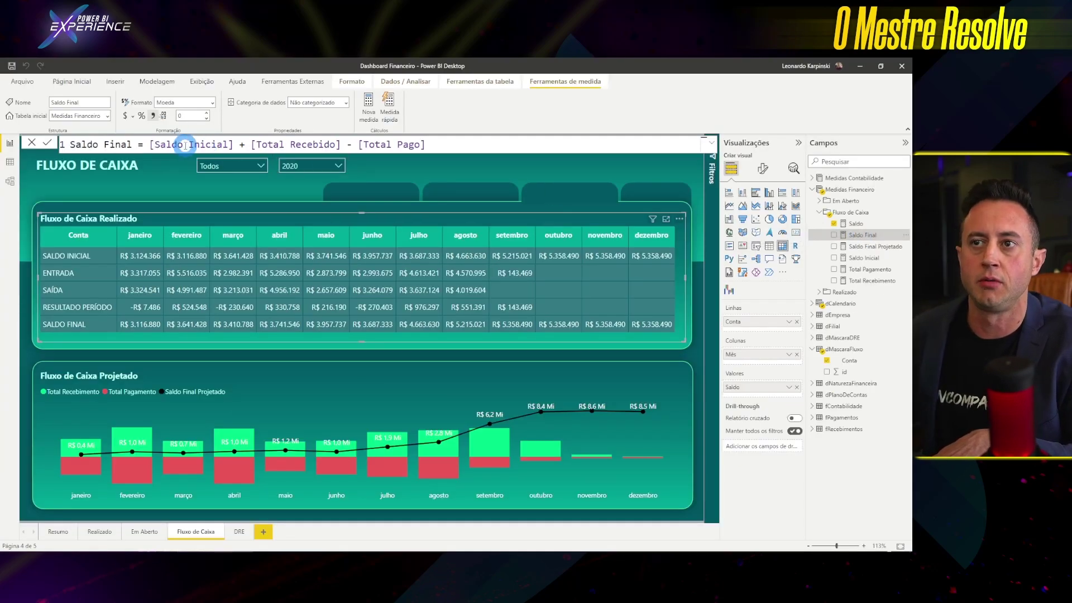
pyautogui.click(157, 144)
pyautogui.click(230, 144)
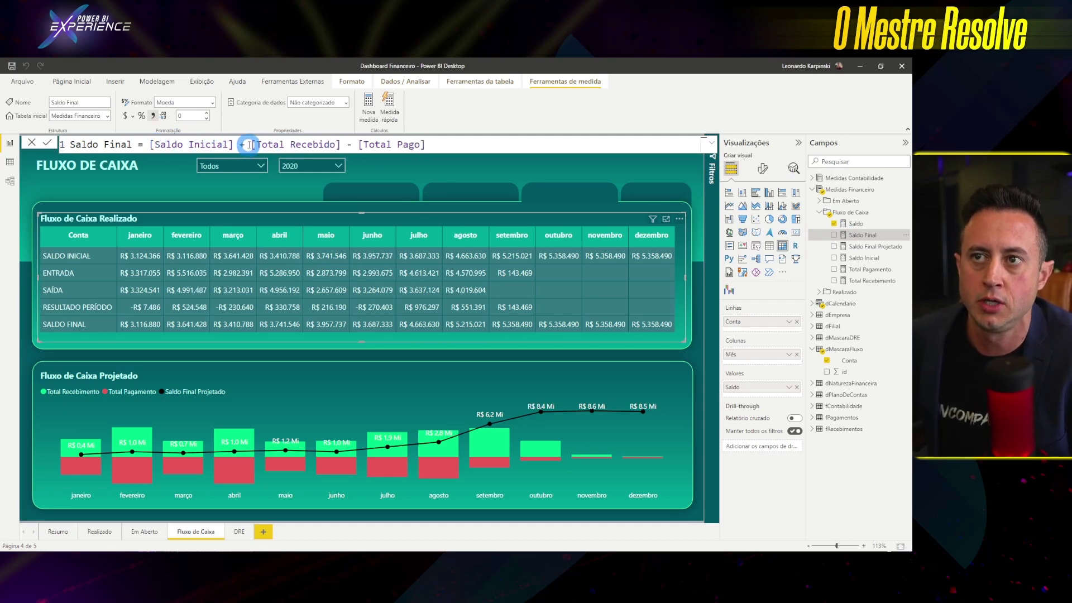
pyautogui.moveTo(250, 145); pyautogui.dragTo(463, 144)
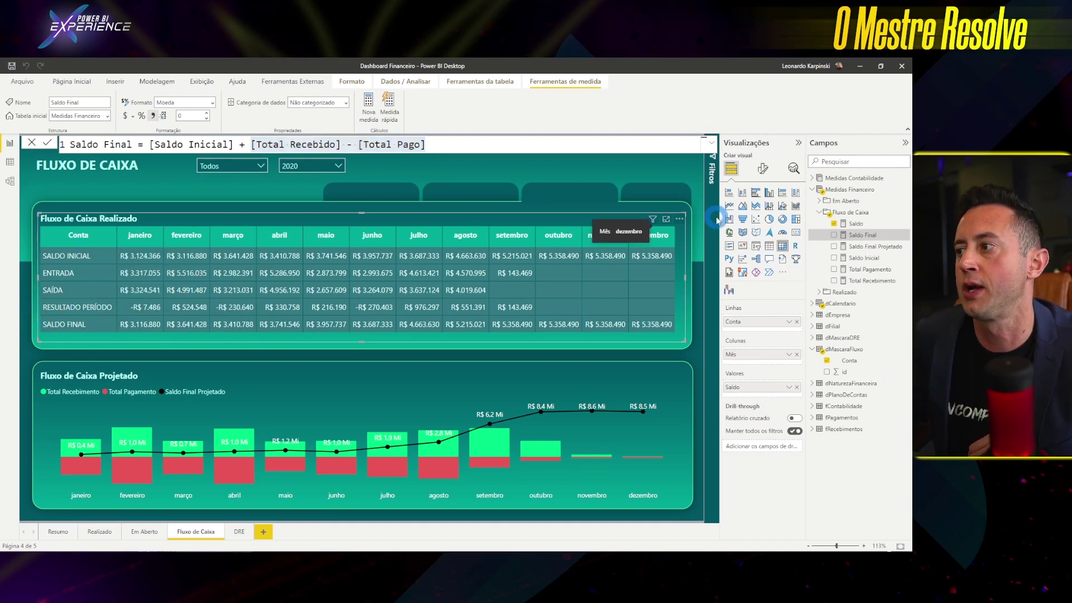
pyautogui.click(855, 224)
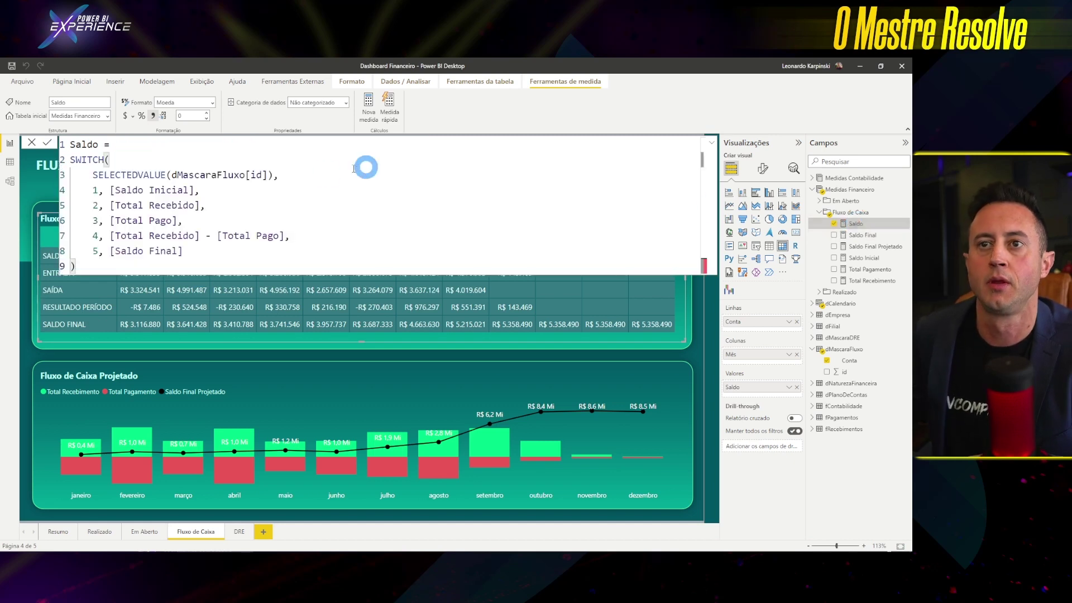
pyautogui.click(130, 179)
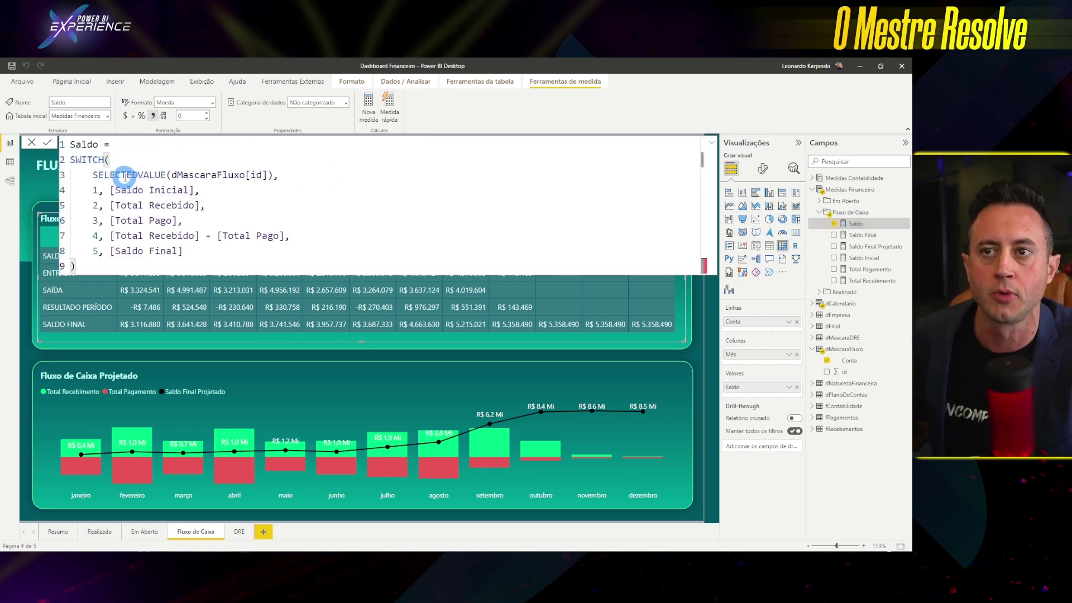
pyautogui.scroll(-1, 156, 179)
pyautogui.scroll(-1, 158, 179)
pyautogui.scroll(-1, 161, 179)
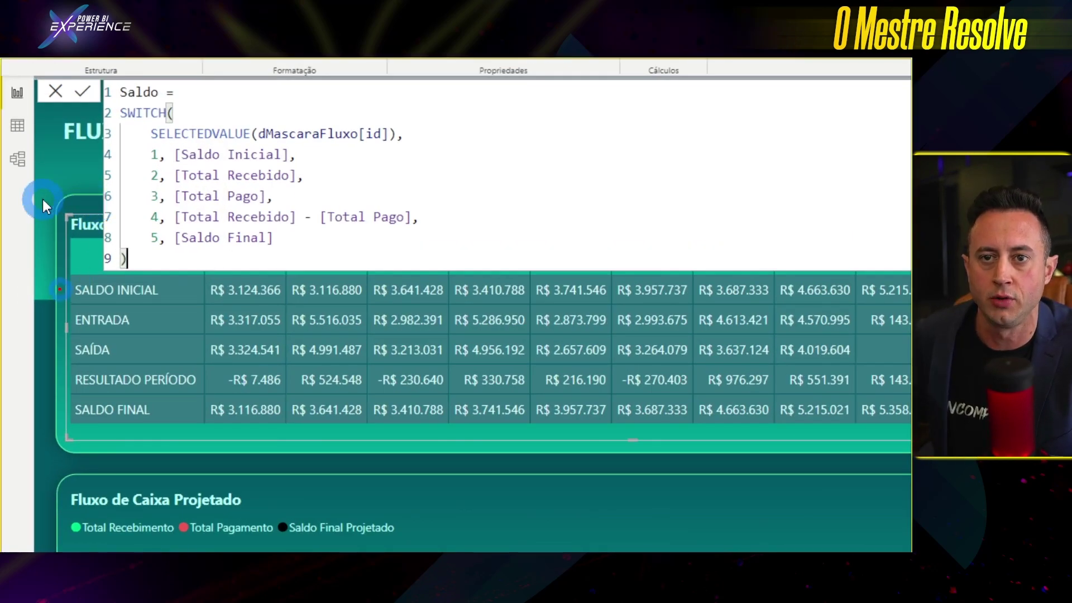
pyautogui.moveTo(51, 297)
pyautogui.mouseDown()
pyautogui.moveTo(63, 297)
pyautogui.moveTo(51, 330)
pyautogui.moveTo(73, 324)
pyautogui.moveTo(51, 357)
pyautogui.moveTo(57, 385)
pyautogui.mouseUp()
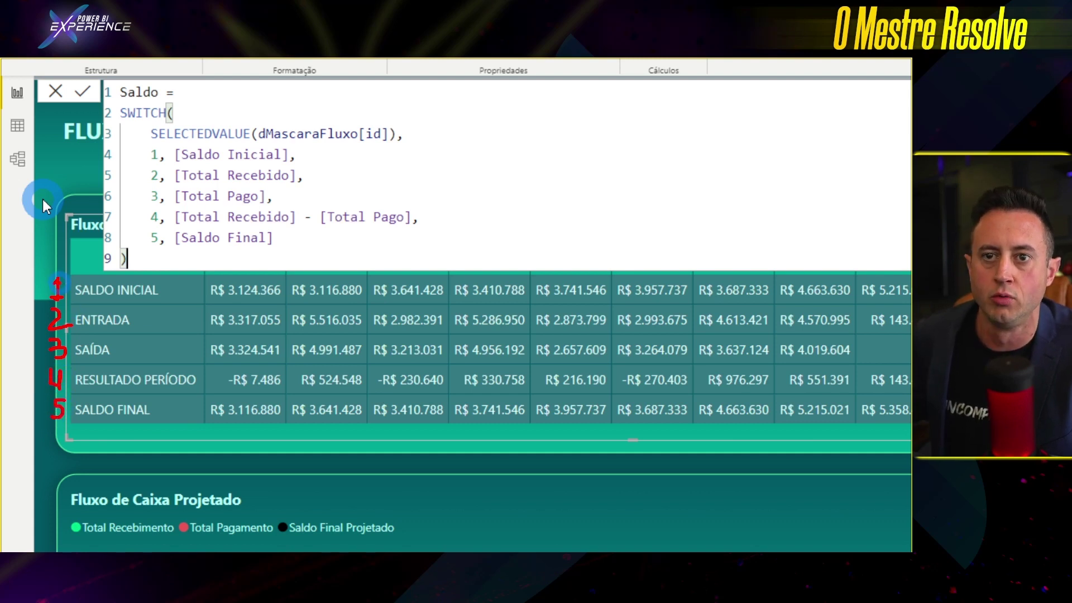
pyautogui.moveTo(76, 237)
pyautogui.mouseDown()
pyautogui.moveTo(170, 149)
pyautogui.moveTo(163, 155)
pyautogui.mouseUp()
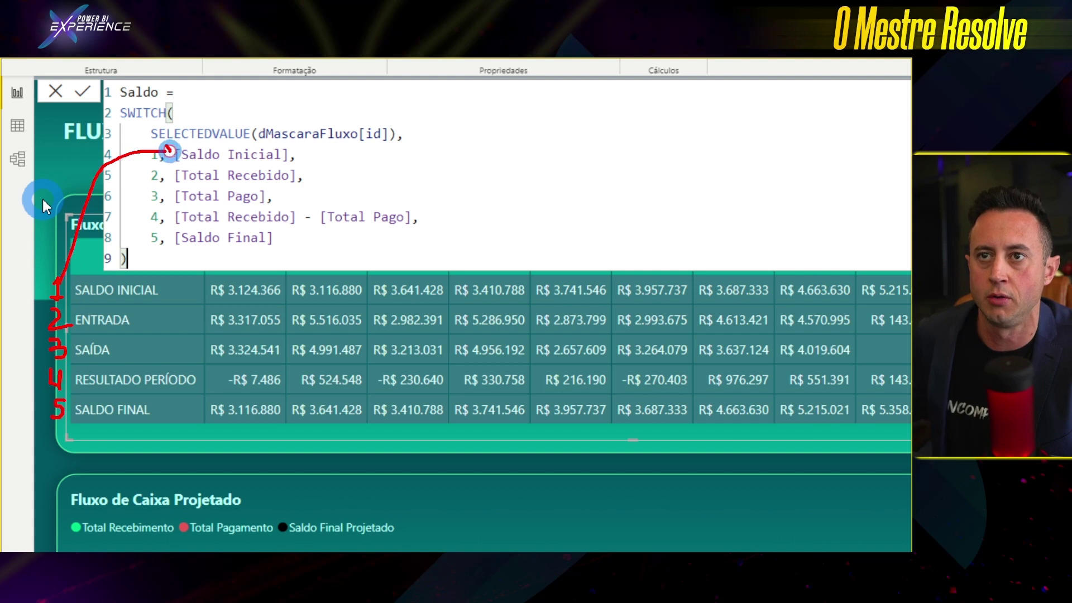
pyautogui.moveTo(64, 321)
pyautogui.mouseDown()
pyautogui.moveTo(129, 178)
pyautogui.moveTo(150, 179)
pyautogui.mouseUp()
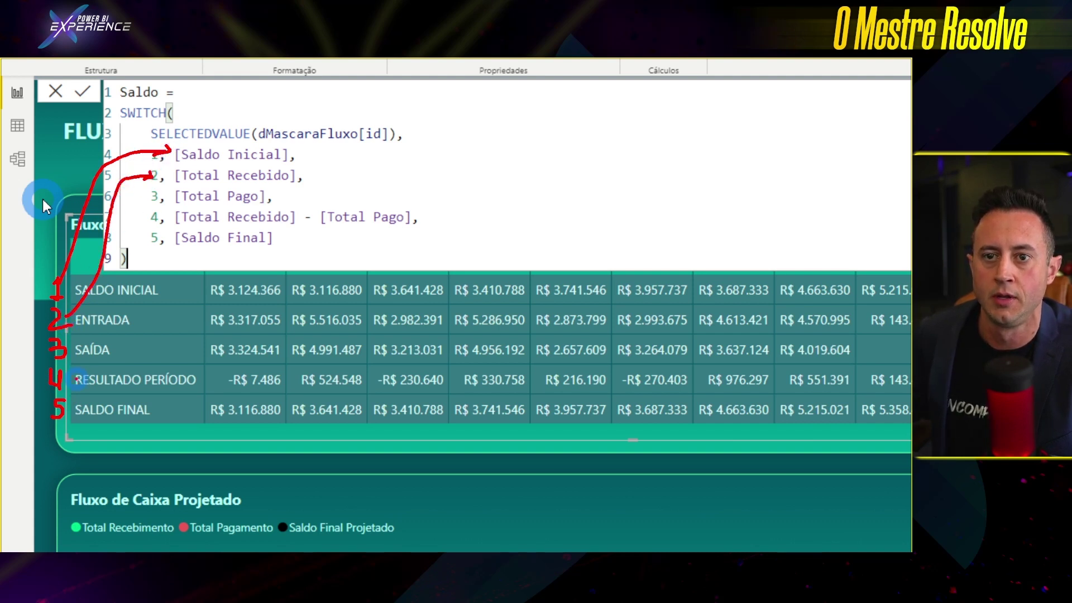
pyautogui.click(73, 351)
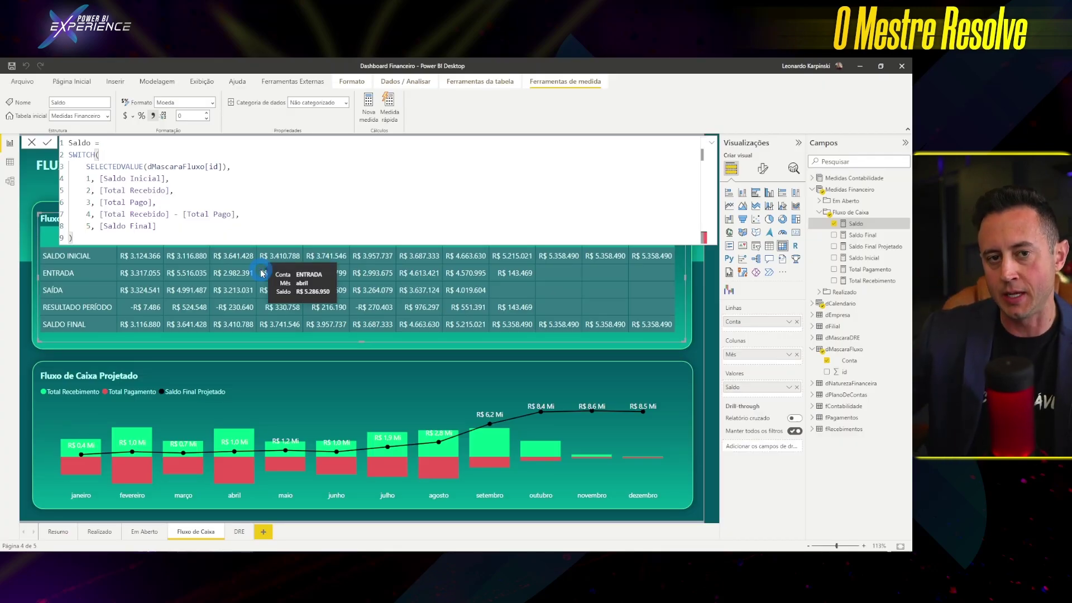
pyautogui.click(10, 180)
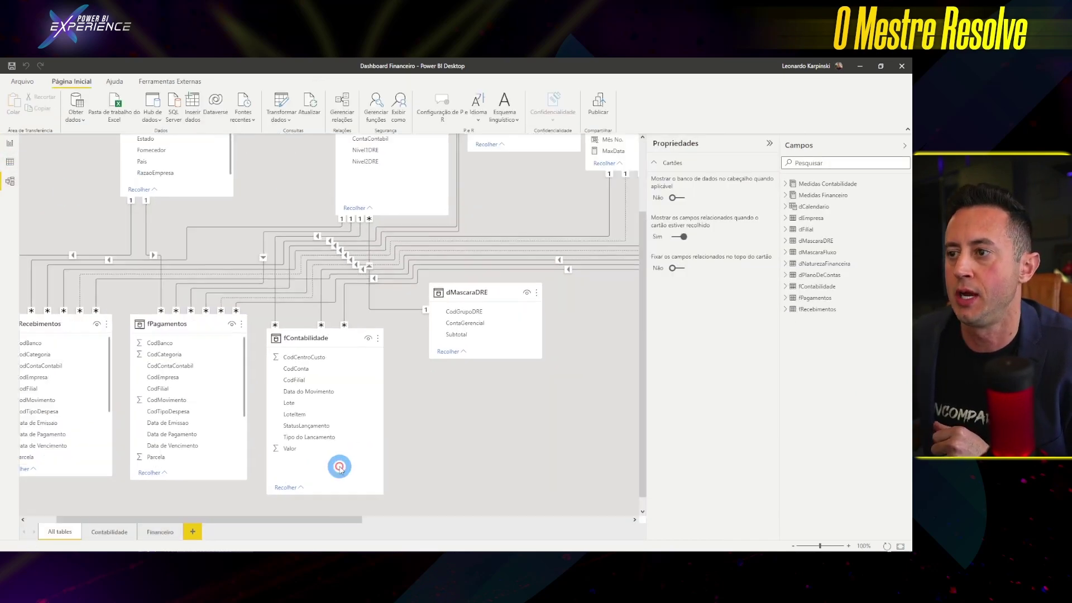
pyautogui.moveTo(340, 466); pyautogui.dragTo(167, 495)
pyautogui.moveTo(617, 366)
pyautogui.mouseDown()
pyautogui.moveTo(474, 412)
pyautogui.moveTo(354, 421)
pyautogui.mouseUp()
pyautogui.moveTo(543, 179)
pyautogui.mouseDown()
pyautogui.moveTo(480, 242)
pyautogui.moveTo(585, 275)
pyautogui.mouseUp()
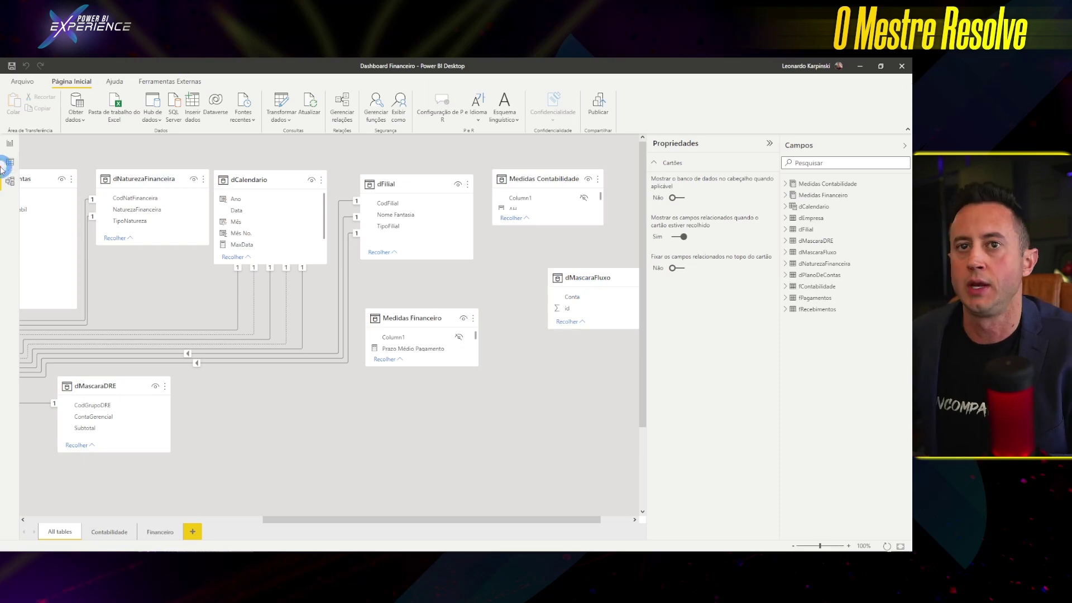
pyautogui.click(10, 143)
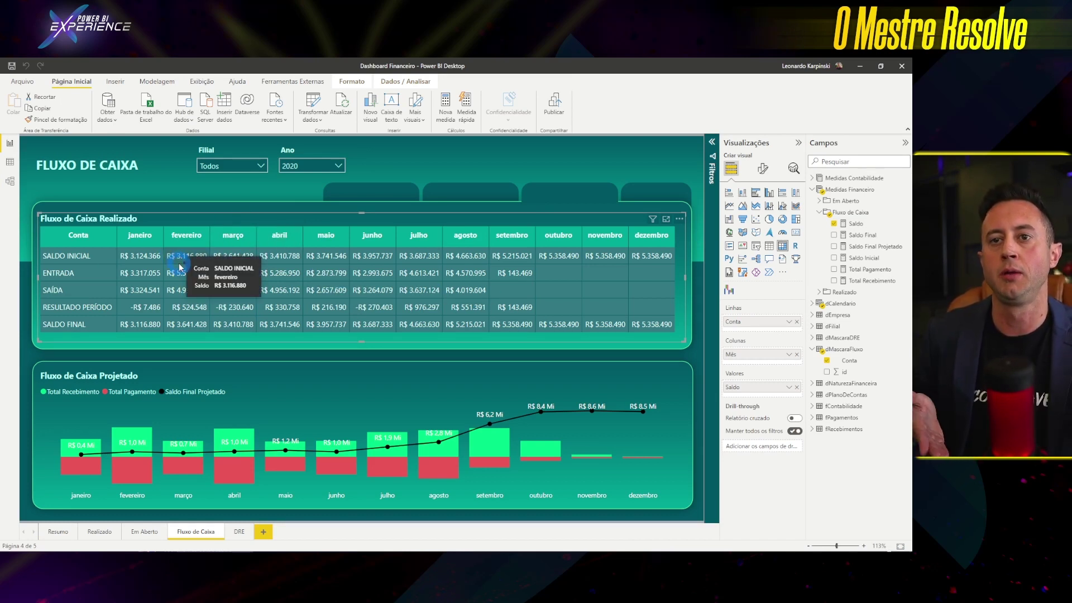
# Step: Deselect the realized matrix so the Fluxo de Caixa page's field wells are empty
pyautogui.click(298, 353)
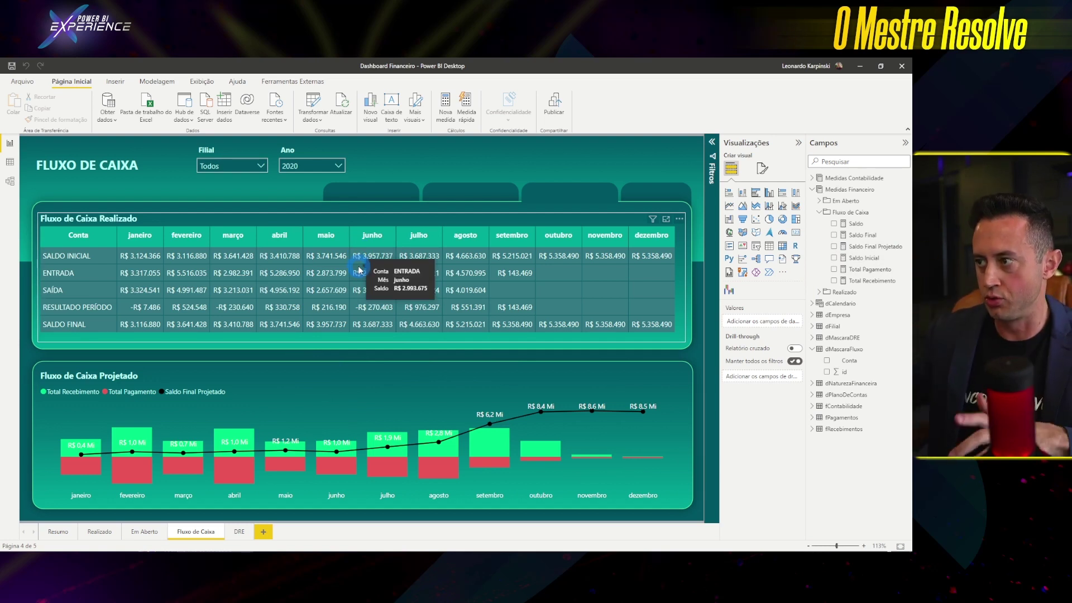
pyautogui.click(861, 281)
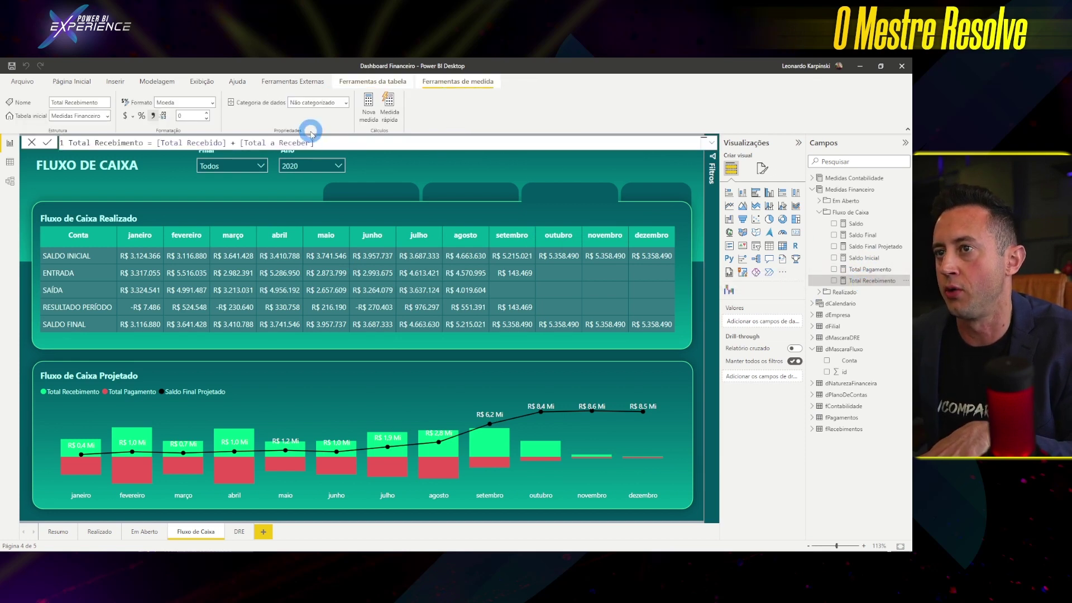
pyautogui.click(275, 140)
pyautogui.doubleClick(205, 144)
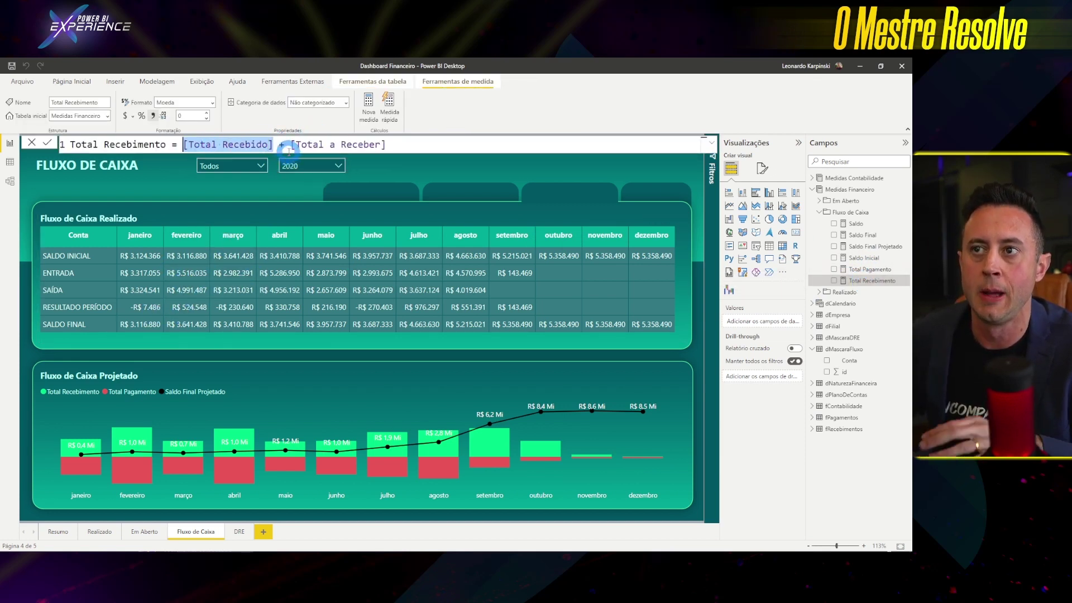
pyautogui.click(116, 165)
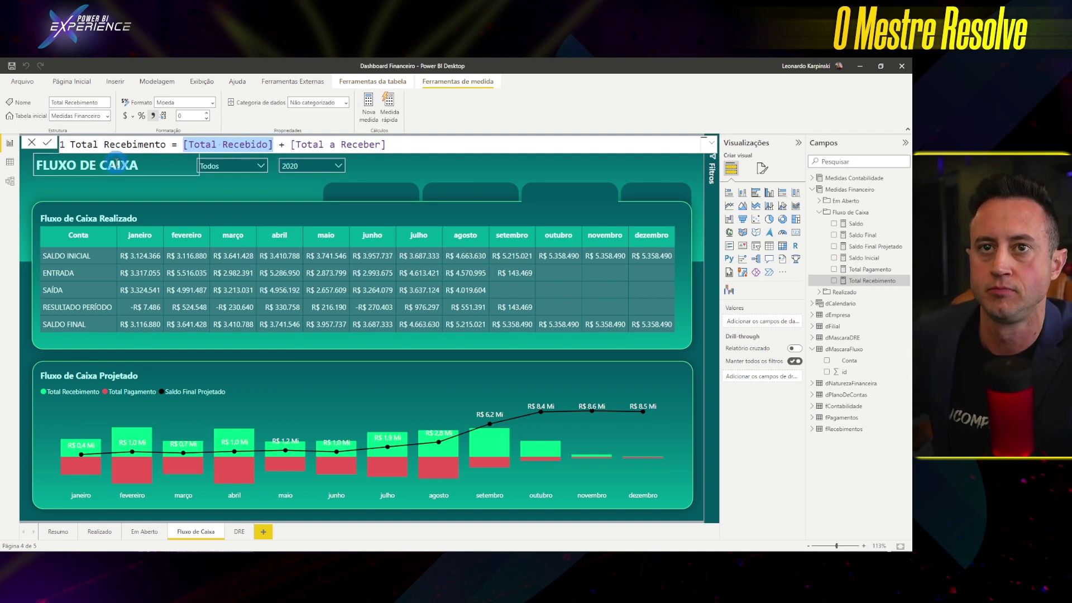
pyautogui.click(10, 162)
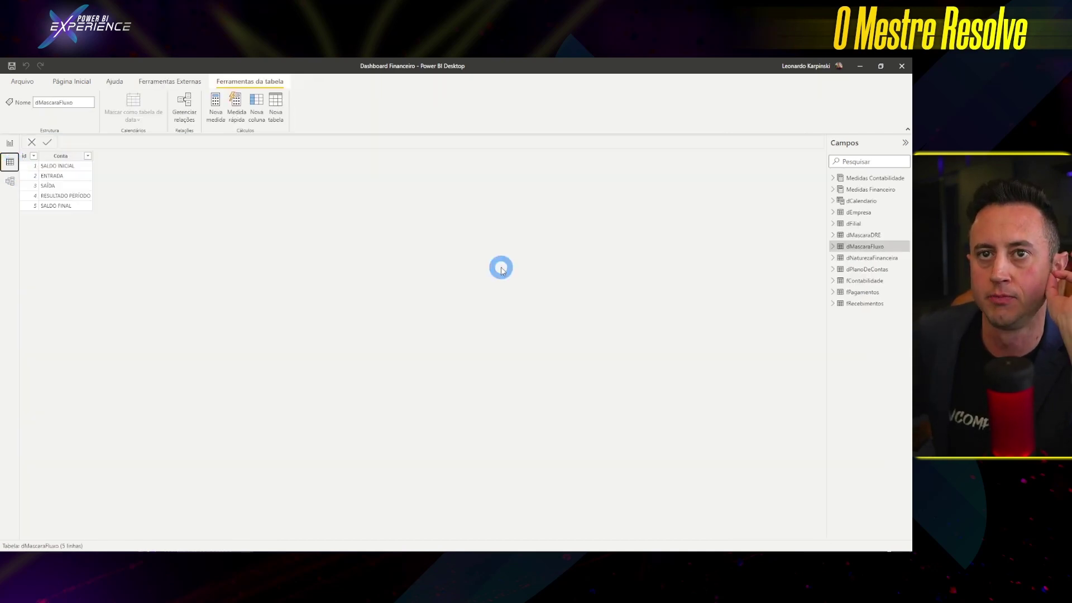
pyautogui.click(865, 303)
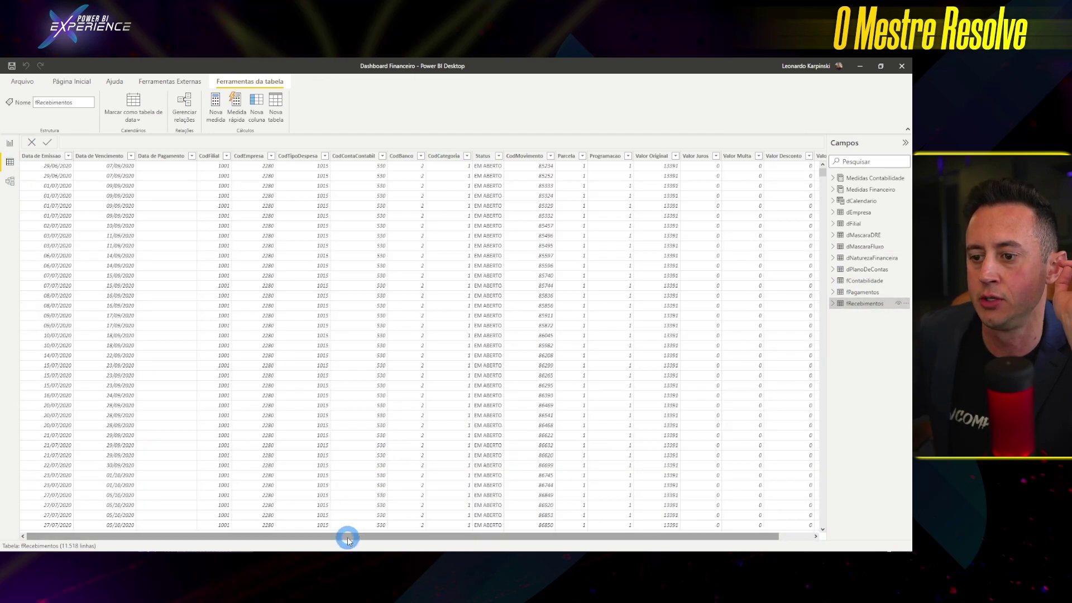
pyautogui.moveTo(347, 536); pyautogui.dragTo(424, 536)
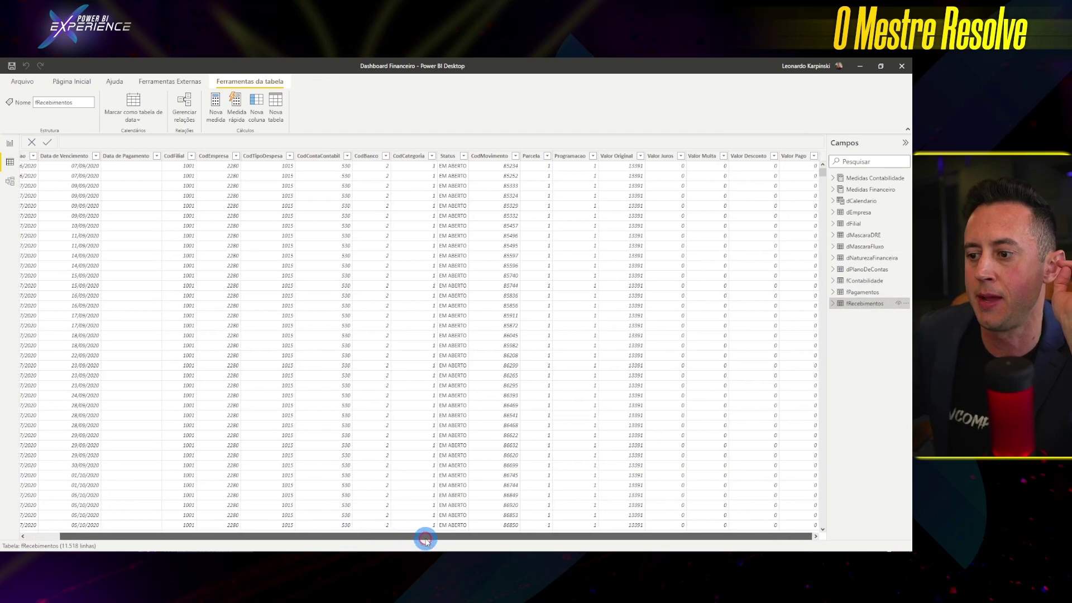
pyautogui.click(447, 156)
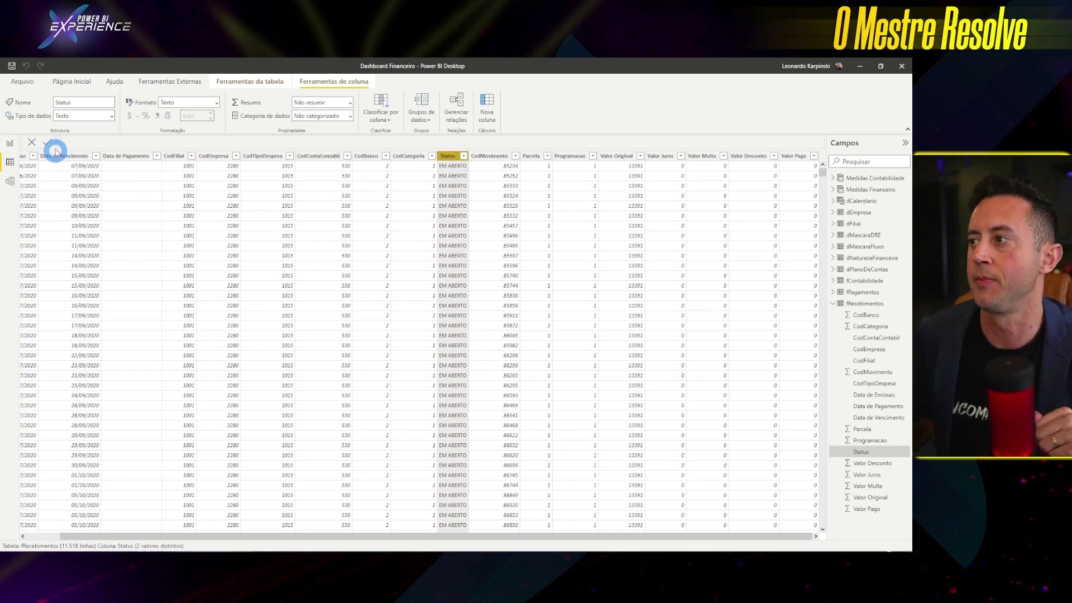
pyautogui.click(10, 143)
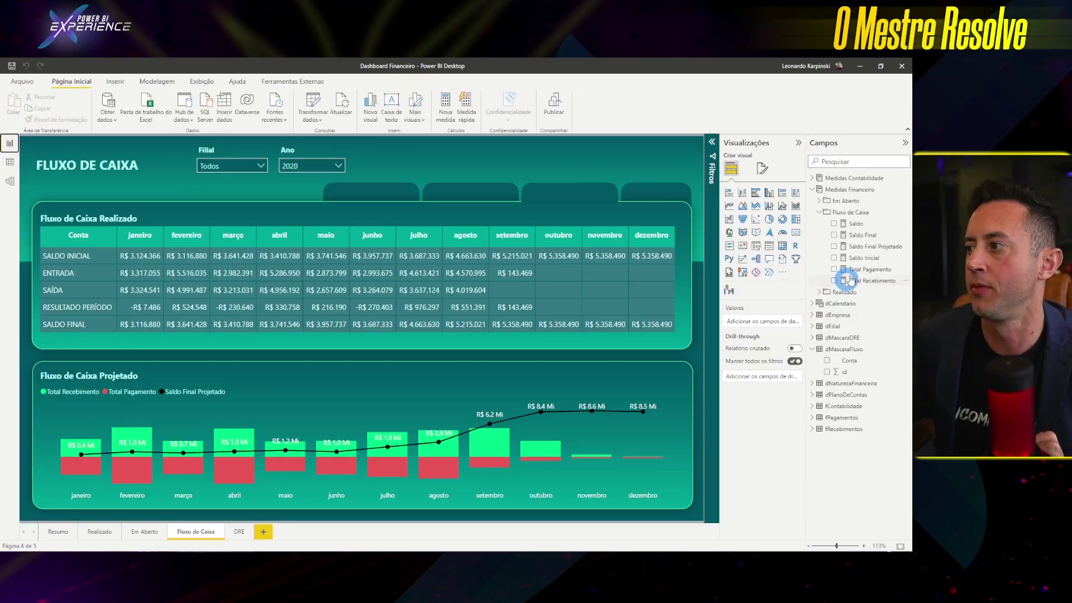
pyautogui.click(870, 280)
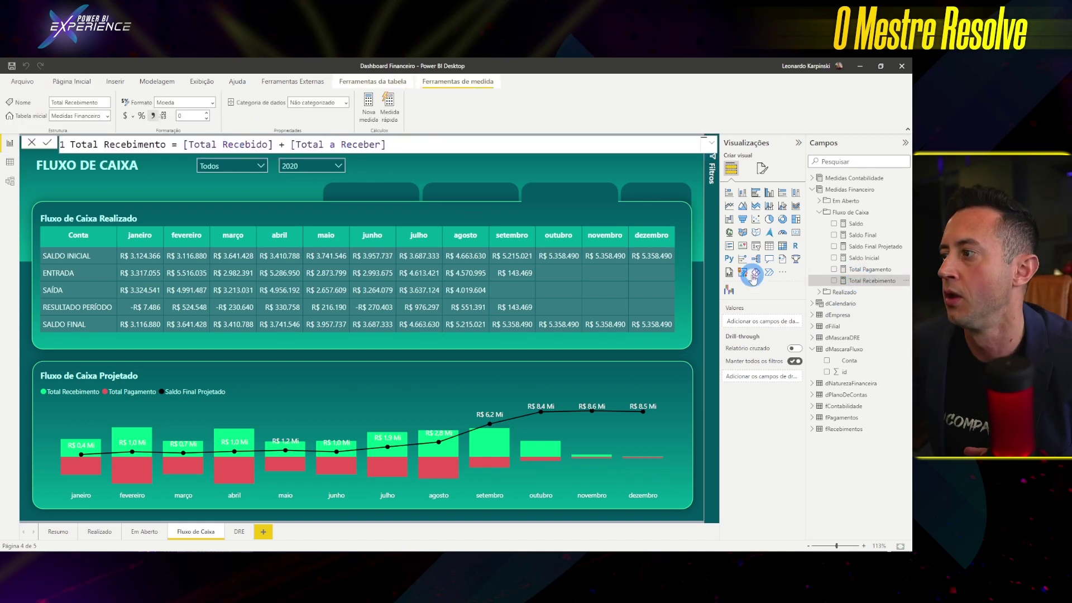
pyautogui.click(860, 270)
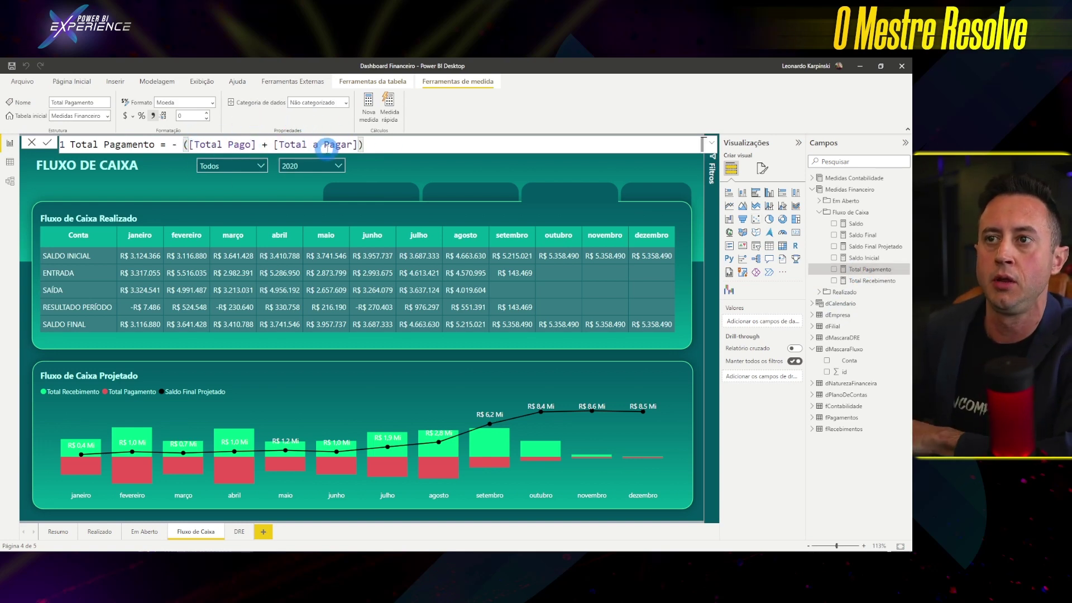
pyautogui.doubleClick(172, 144)
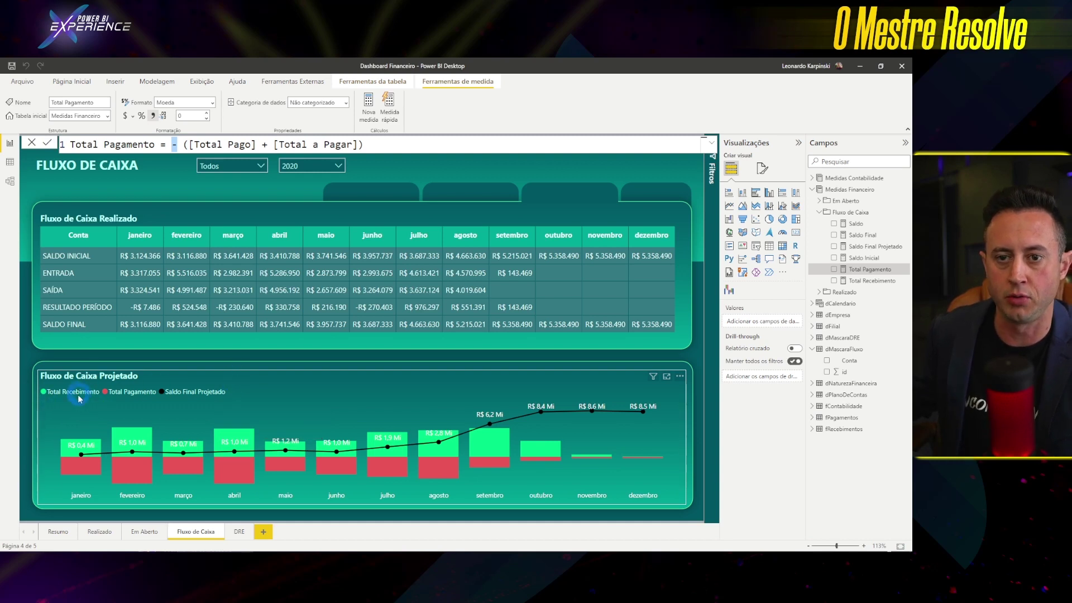
pyautogui.click(352, 378)
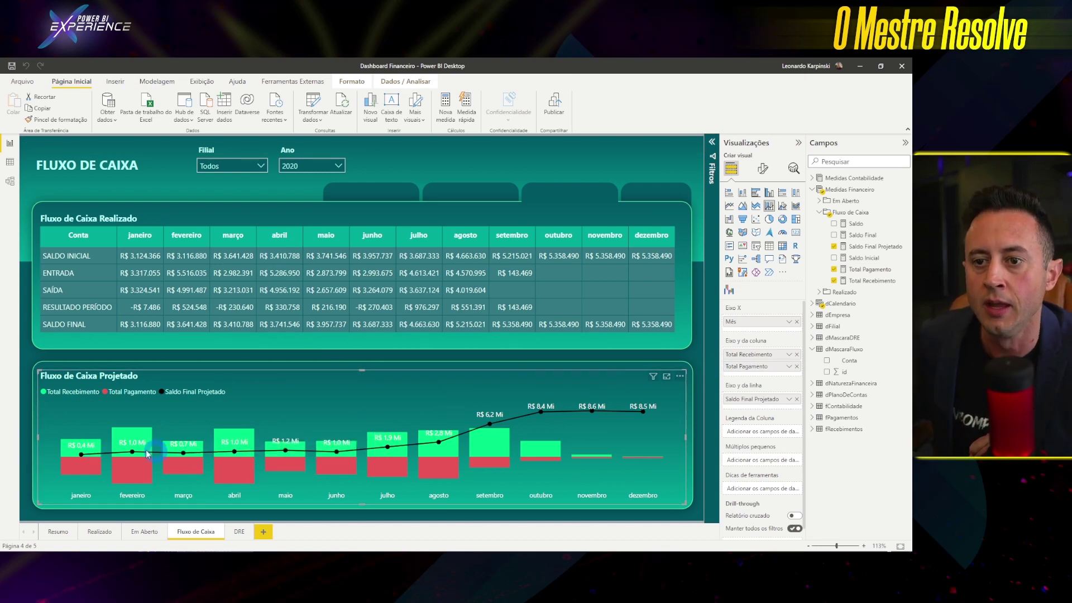
# Step: Open Saldo Final Projetado and comment its date filter line with '//Até a data final do contexto'
pyautogui.click(874, 246)
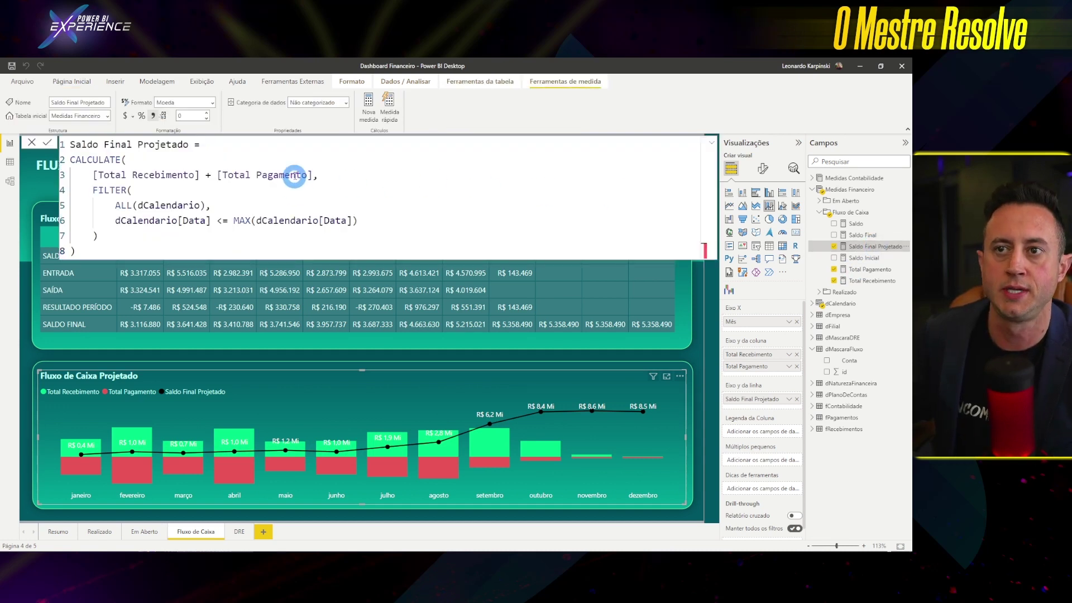
pyautogui.click(201, 176)
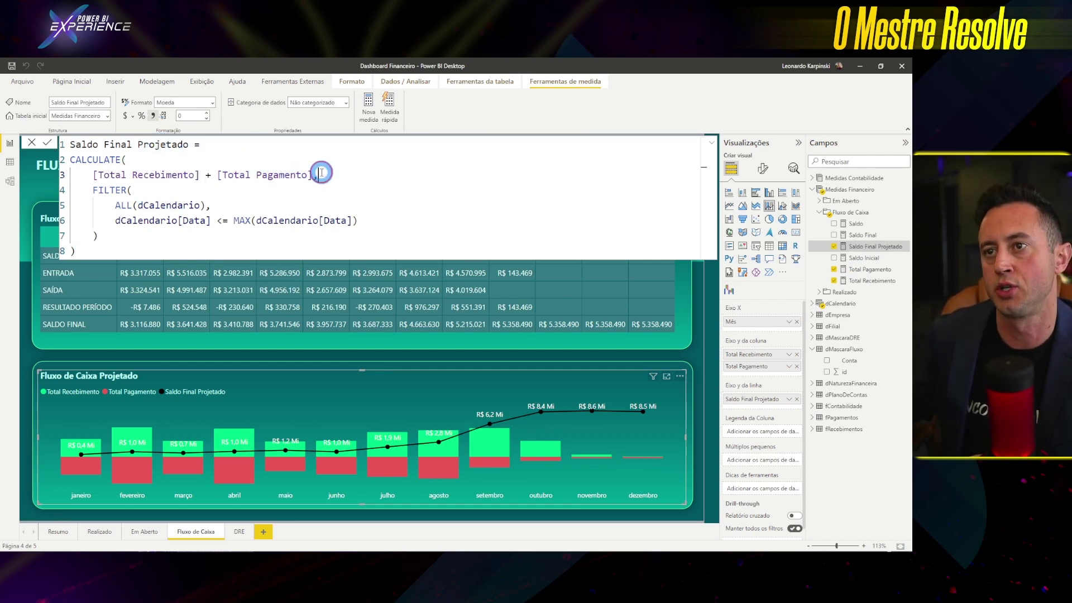
pyautogui.moveTo(321, 172); pyautogui.dragTo(221, 175)
pyautogui.click(431, 216)
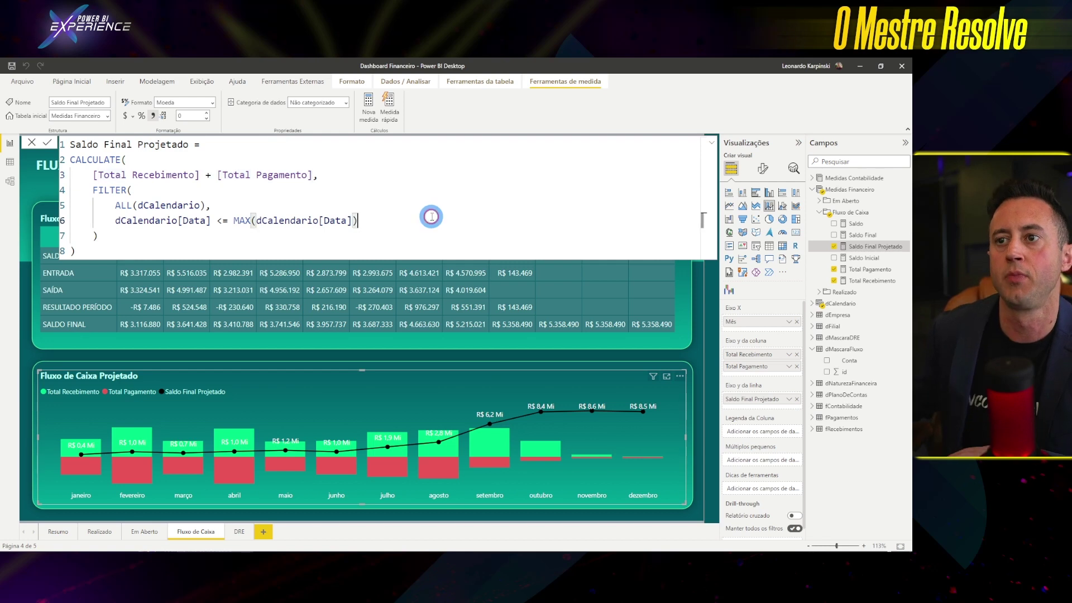
pyautogui.write(' //')
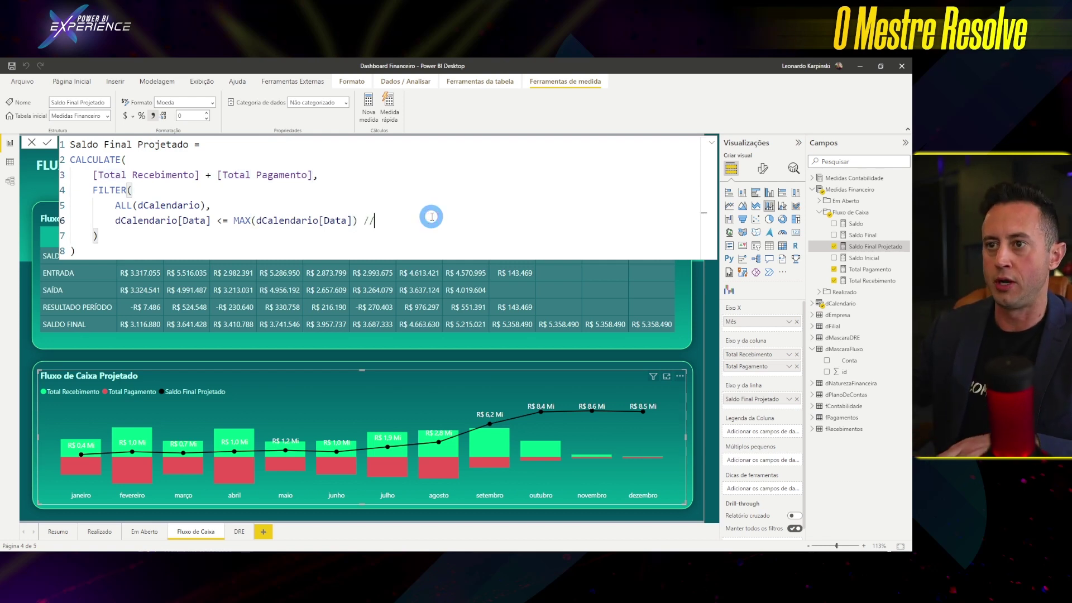
pyautogui.write('Até a data final do contex')
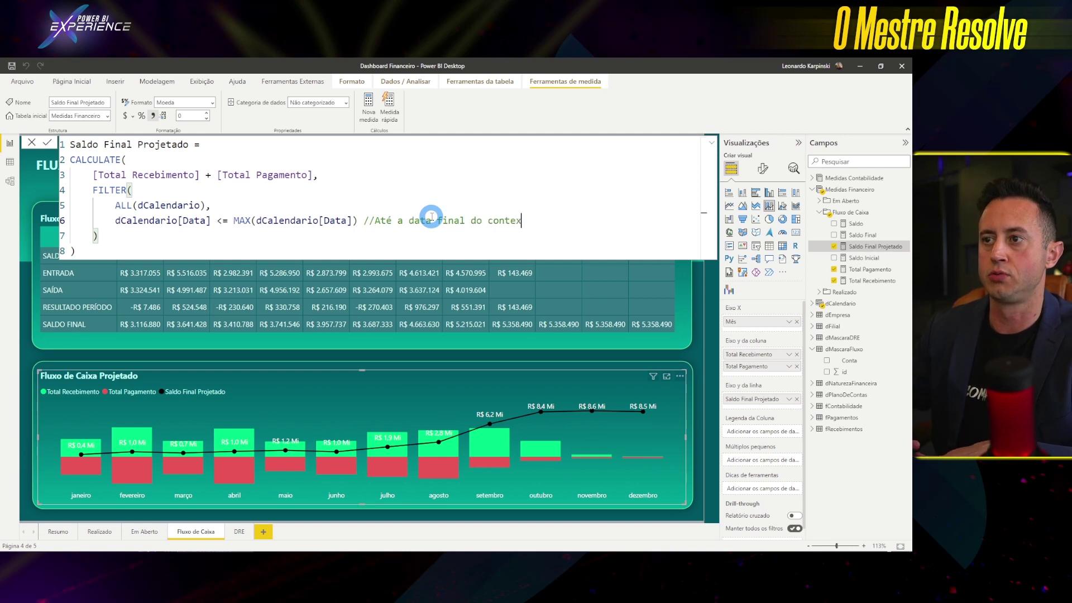
pyautogui.write('to')
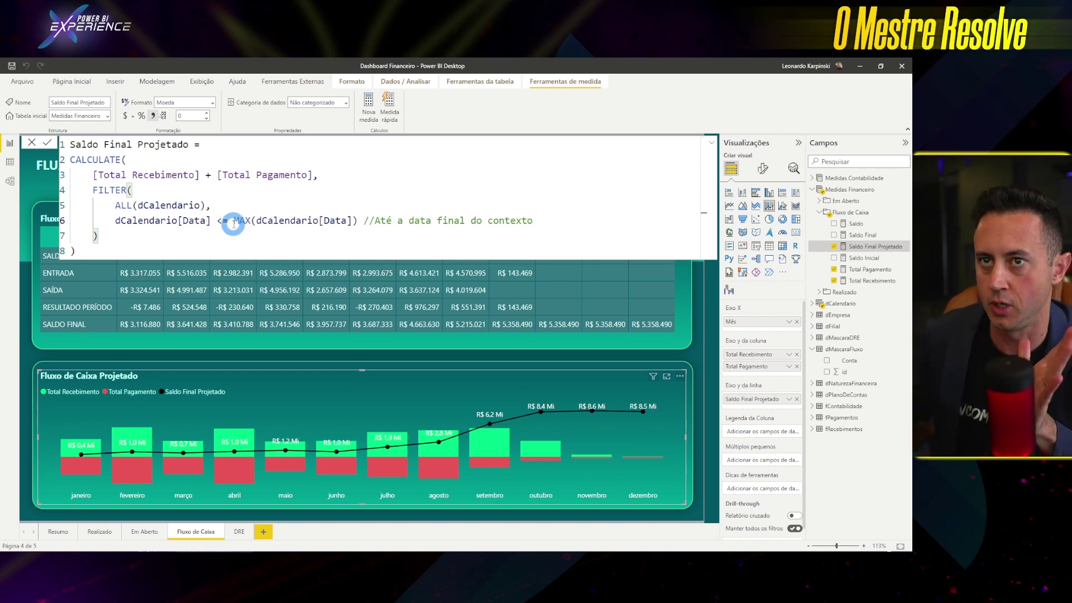
pyautogui.click(239, 222)
pyautogui.click(577, 456)
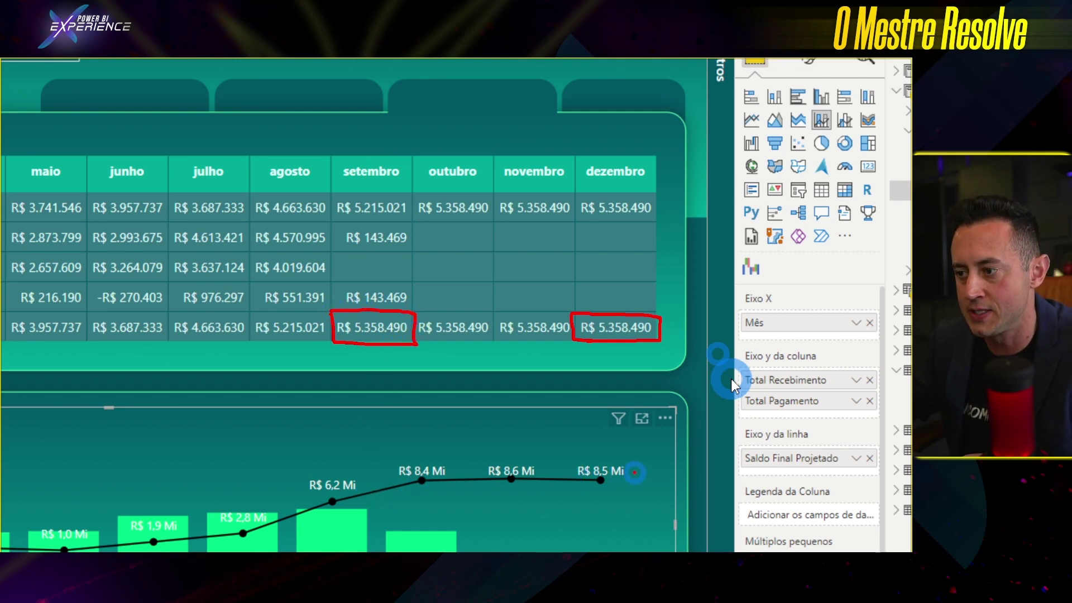
# Step: Circle the R$ 8,5 Mi December projection, mark the table-chart link, and switch to File Explorer
pyautogui.moveTo(602, 441); pyautogui.dragTo(562, 480)
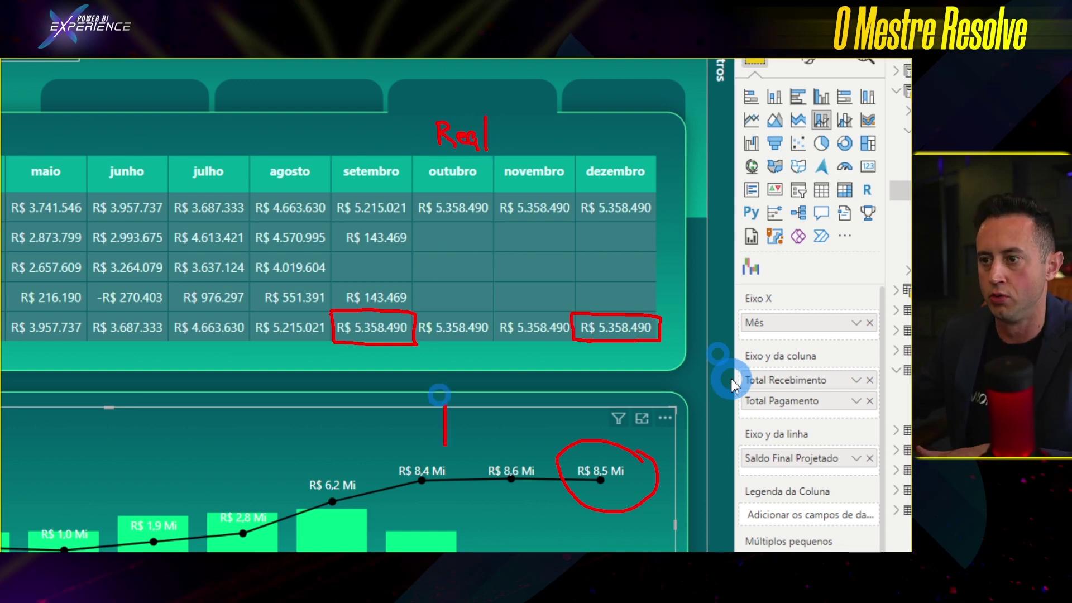
pyautogui.moveTo(440, 441); pyautogui.dragTo(440, 399)
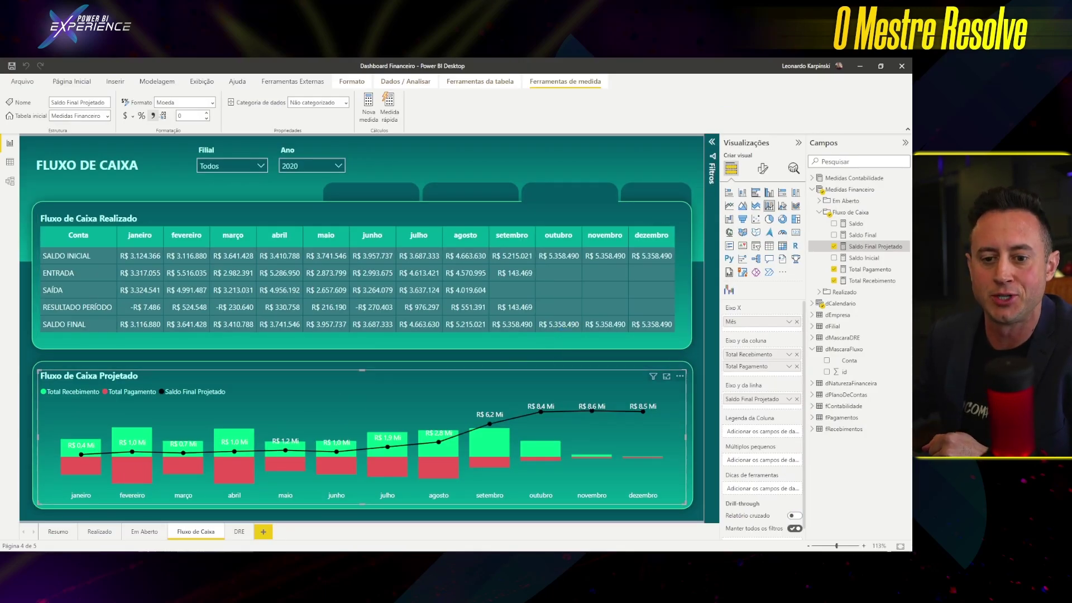
pyautogui.click(74, 549)
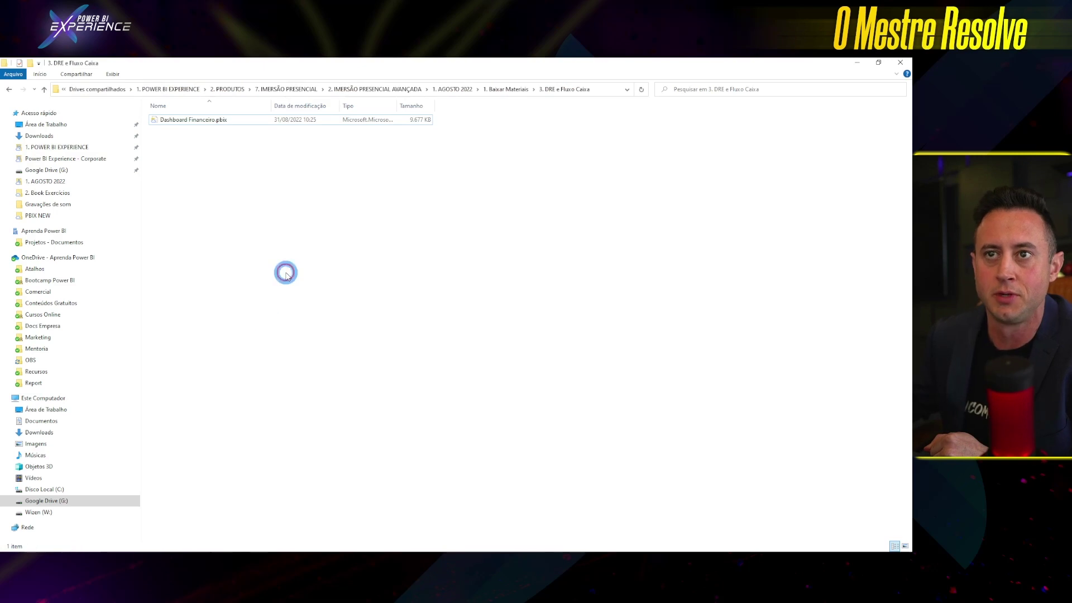
# Step: Select Dashboard Financeiro.pbix inside the 3. DRE e Fluxo Caixa folder
pyautogui.click(508, 93)
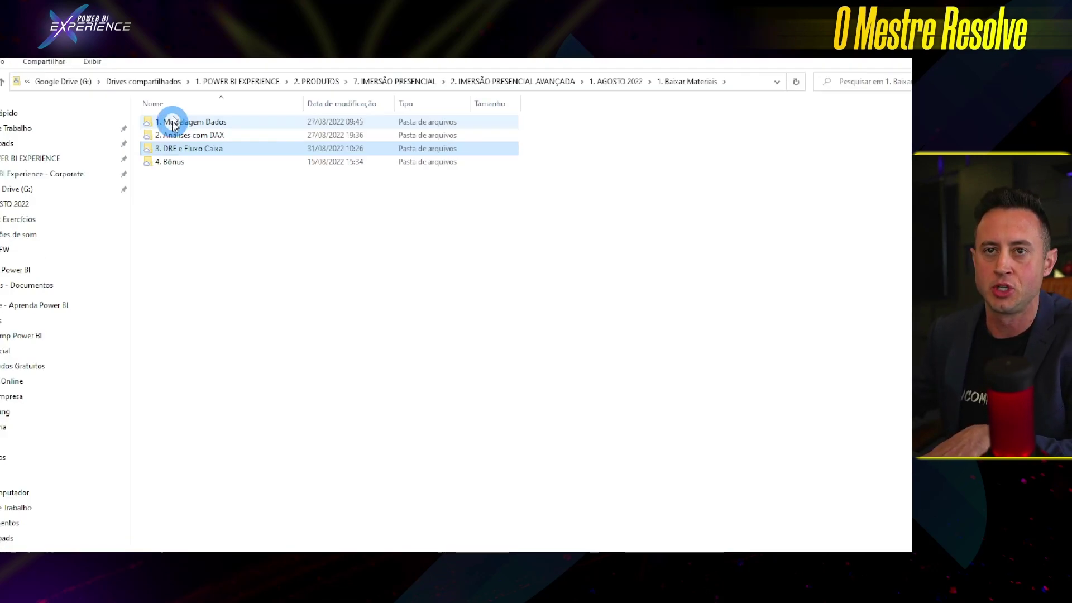
pyautogui.doubleClick(189, 167)
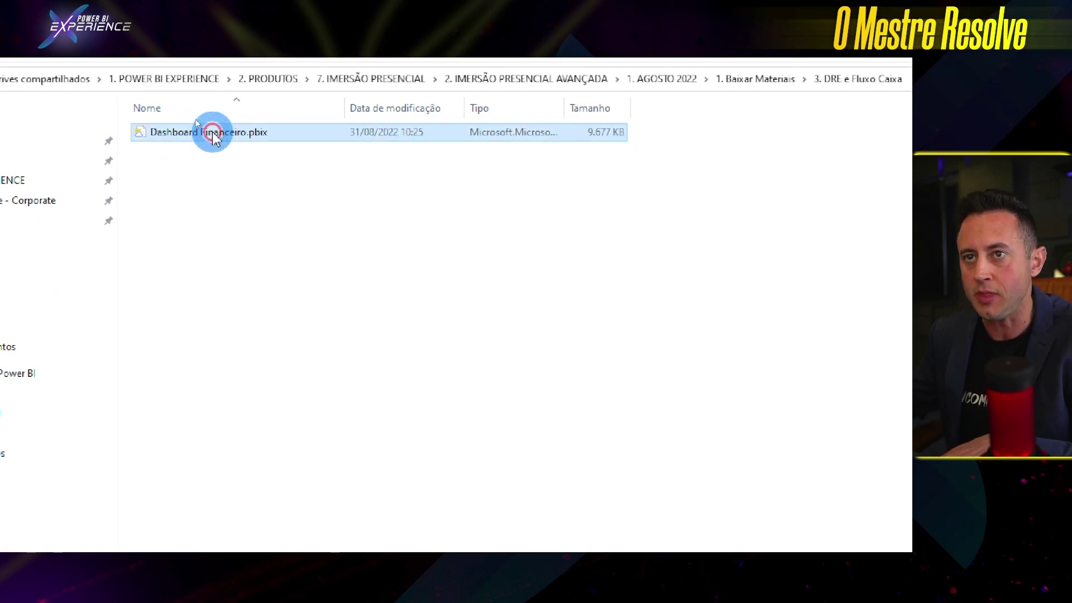
pyautogui.click(453, 132)
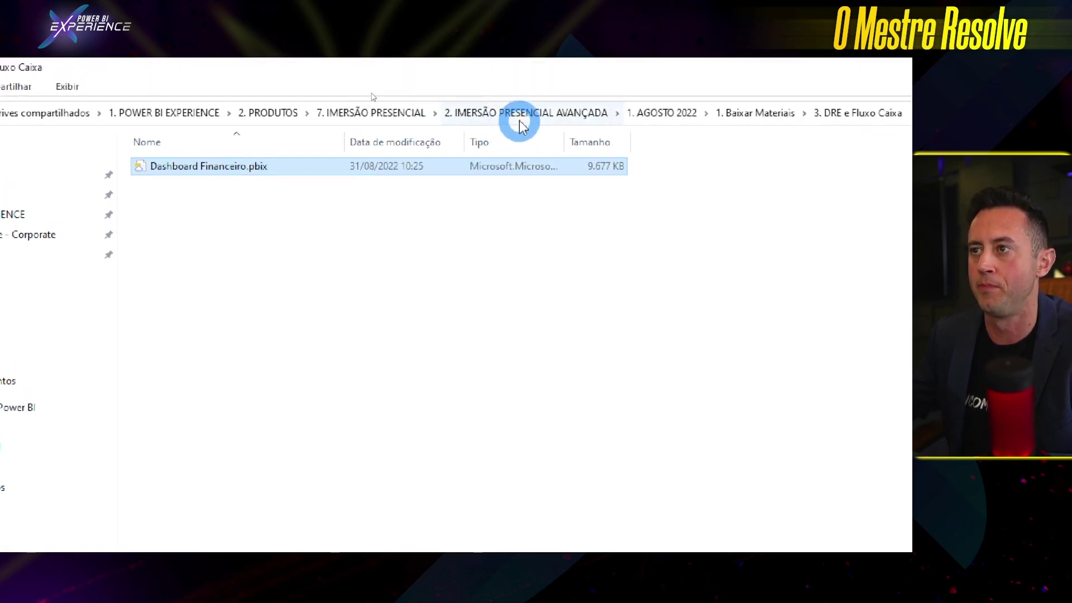
# Step: Open 5. Materiais Pós-Imersão under 1. AGOSTO 2022 and select Fotos through dCalendario.txt
pyautogui.click(690, 115)
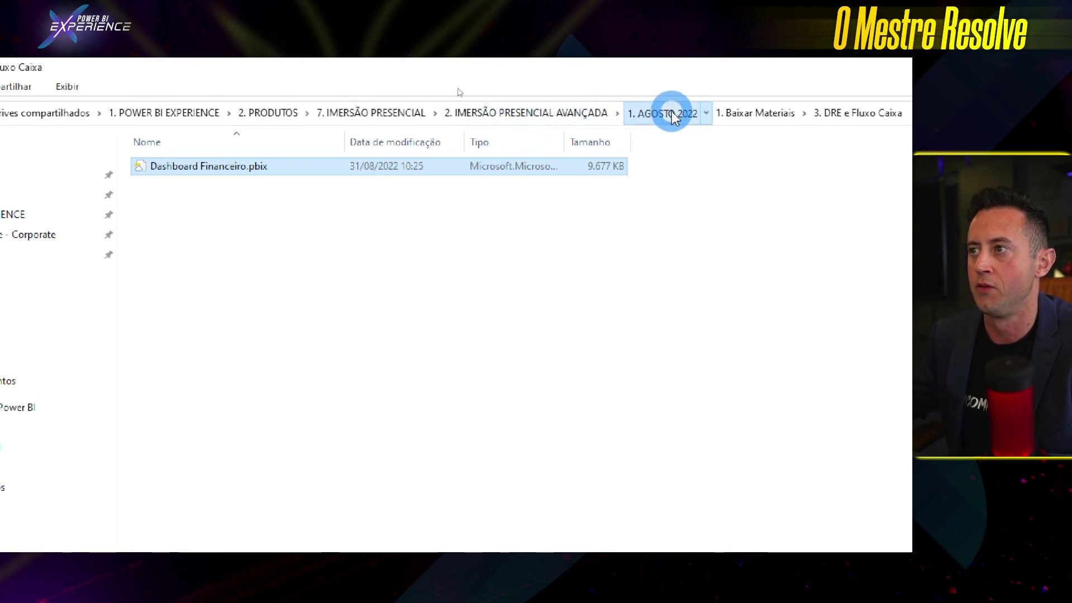
pyautogui.doubleClick(200, 241)
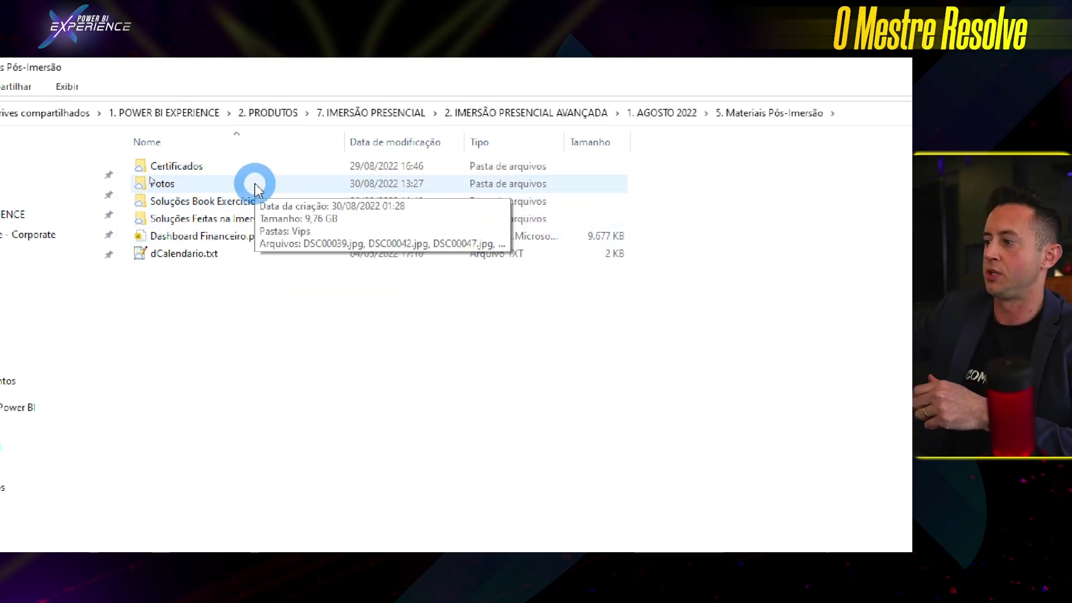
pyautogui.moveTo(257, 189); pyautogui.dragTo(3, 474)
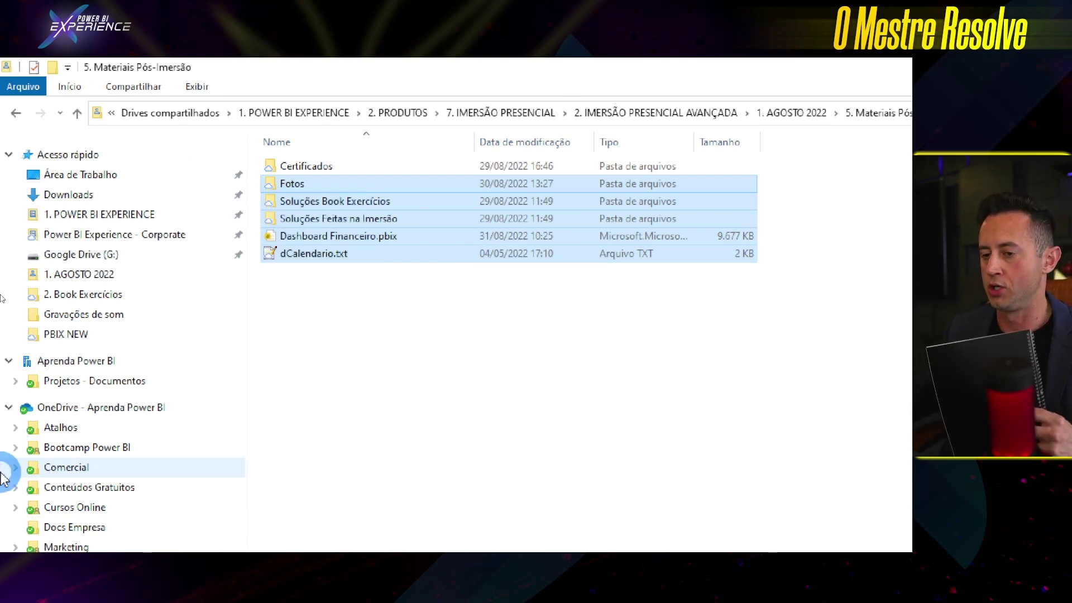